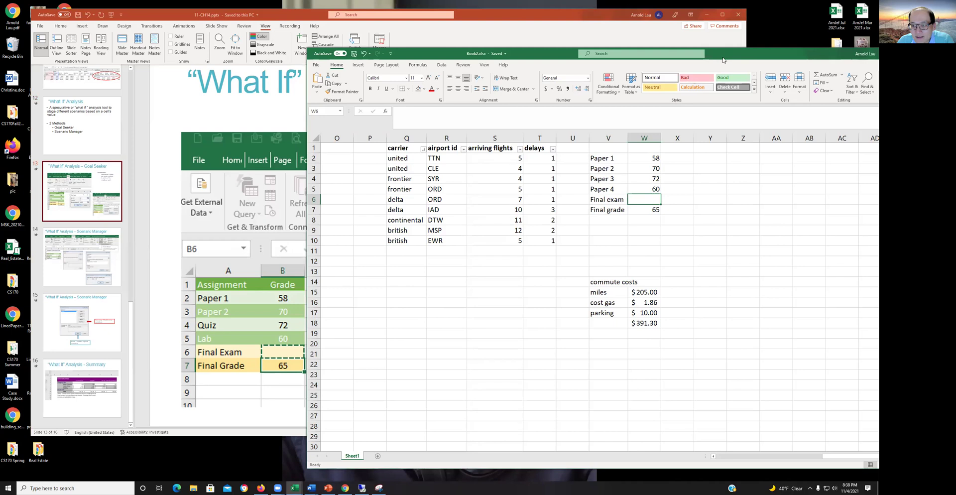
- Move the workbook window aside and inspect the paper grades, the Final exam cell and the Final grade formula in W7
drag(646, 59, 570, 65)
click(568, 166)
drag(568, 166, 570, 209)
click(568, 215)
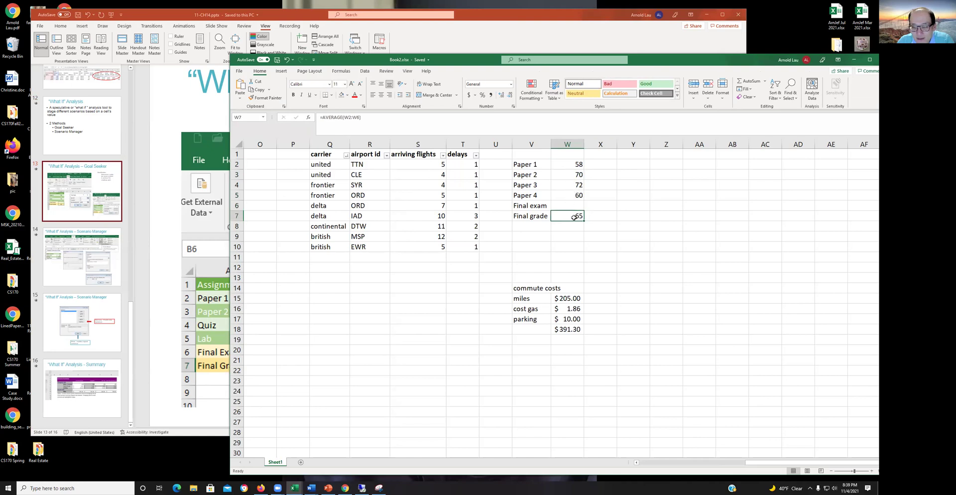
click(564, 236)
click(567, 216)
click(566, 202)
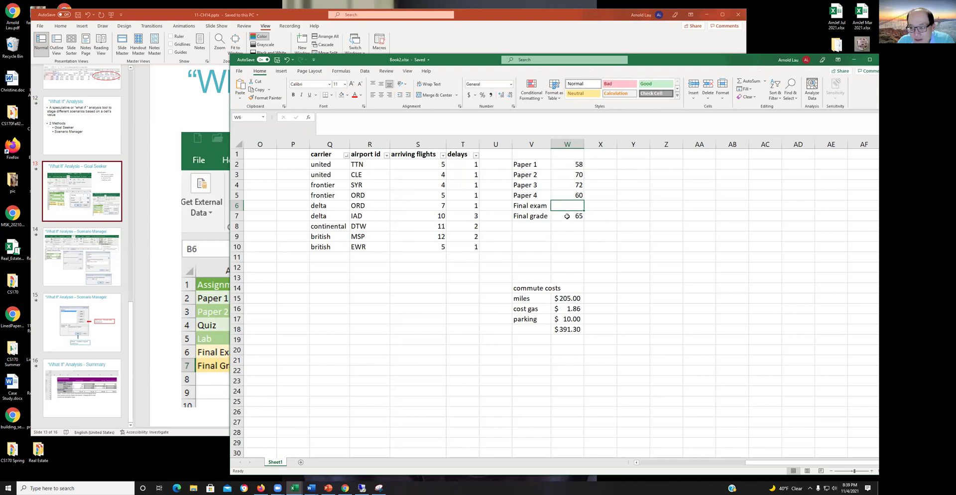
- Run Goal Seek to bring the final grade in W7 to 70 by changing the final exam cell W6, and accept the solution
click(364, 71)
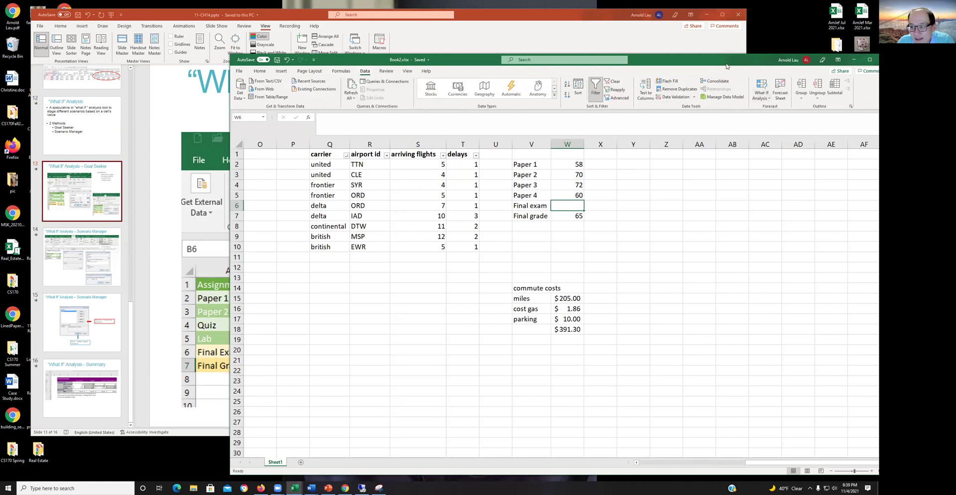
drag(726, 62, 614, 59)
click(650, 87)
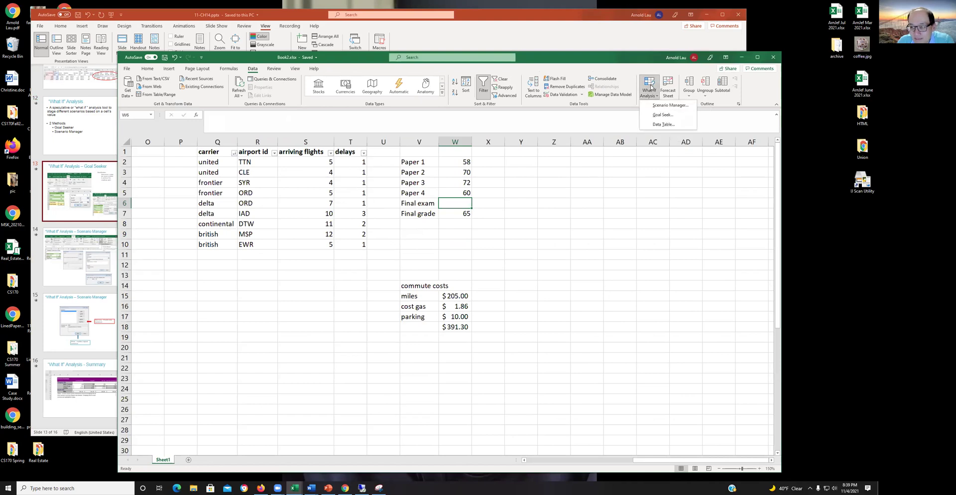
click(666, 115)
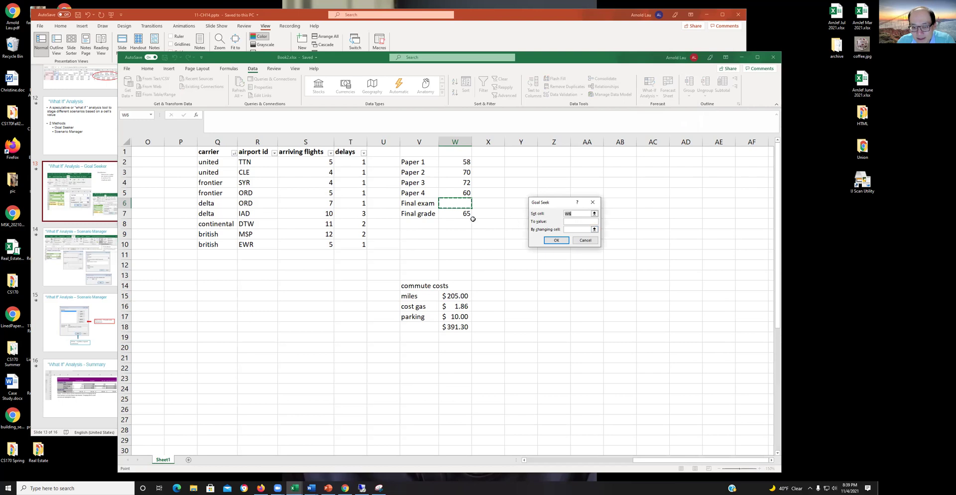
click(455, 213)
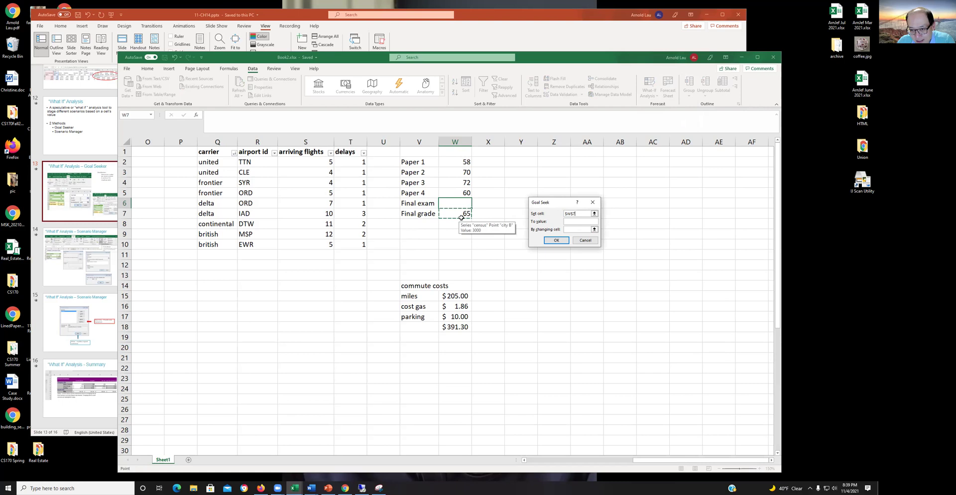
click(577, 221)
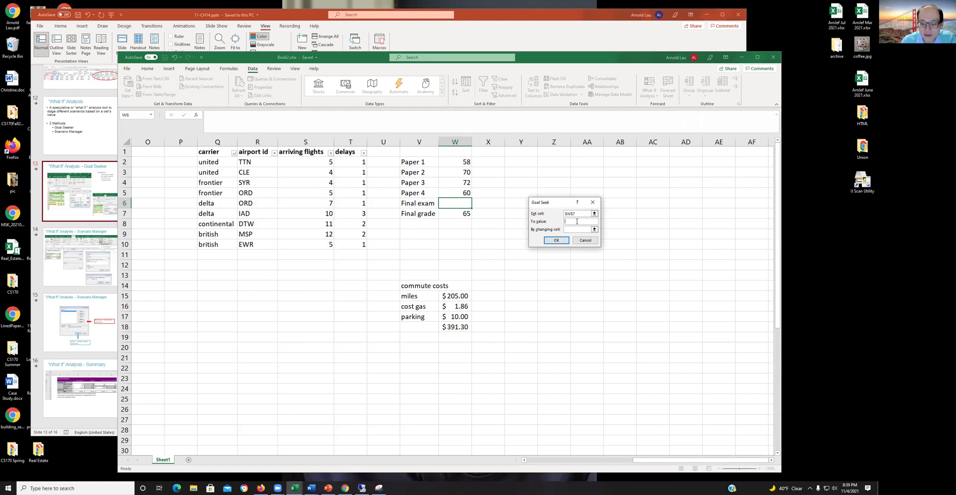
text(70)
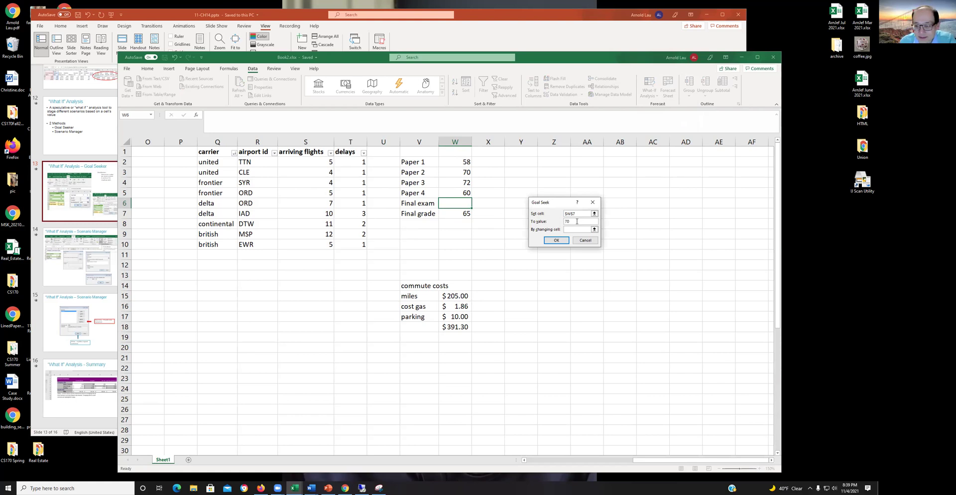
click(573, 229)
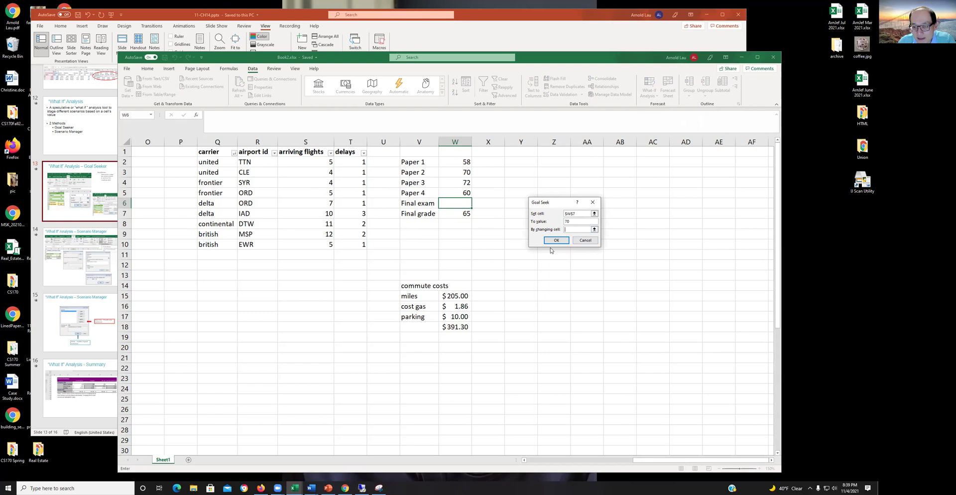
click(466, 203)
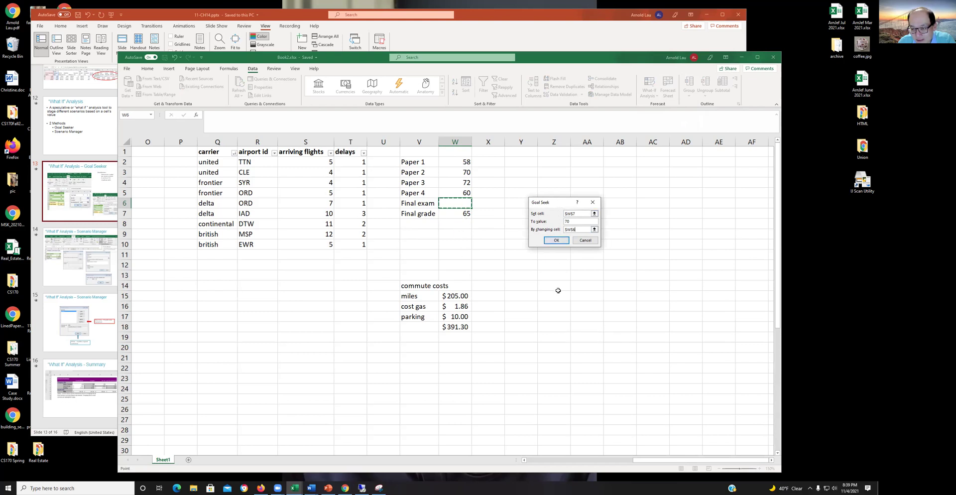
click(551, 243)
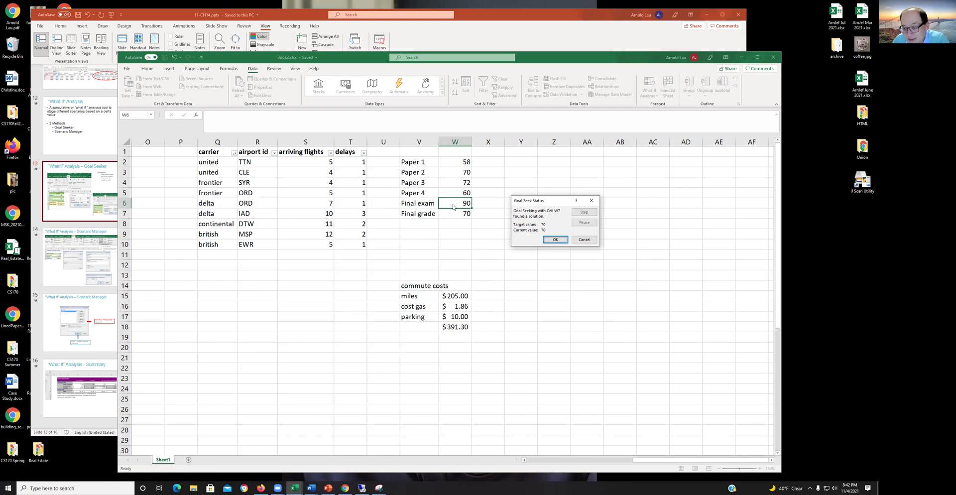
click(555, 240)
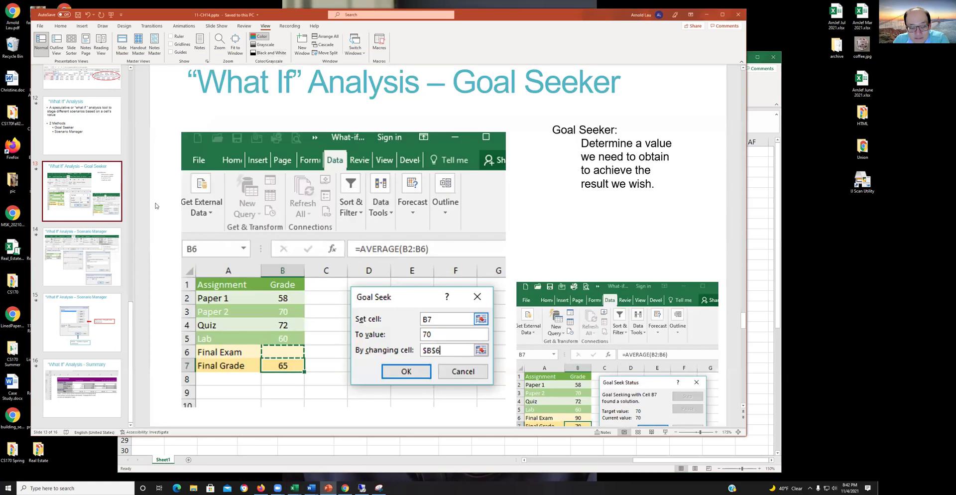
- Review the PowerPoint slides on the What If Scenario Manager and its summary report
click(81, 274)
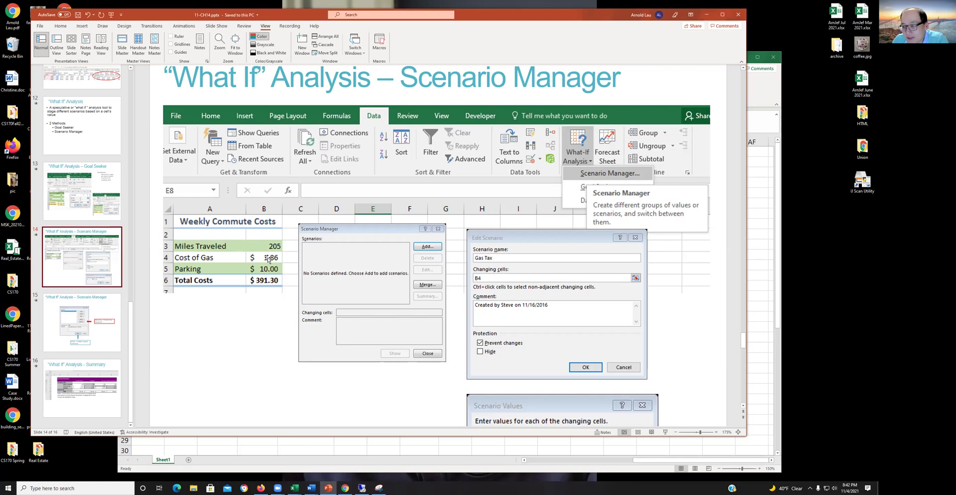
click(73, 319)
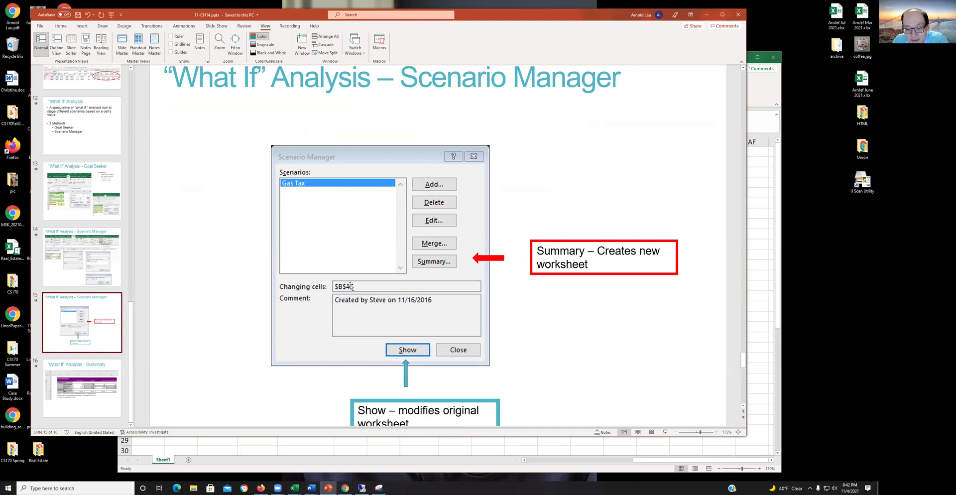
scroll(301, 329, down, 1)
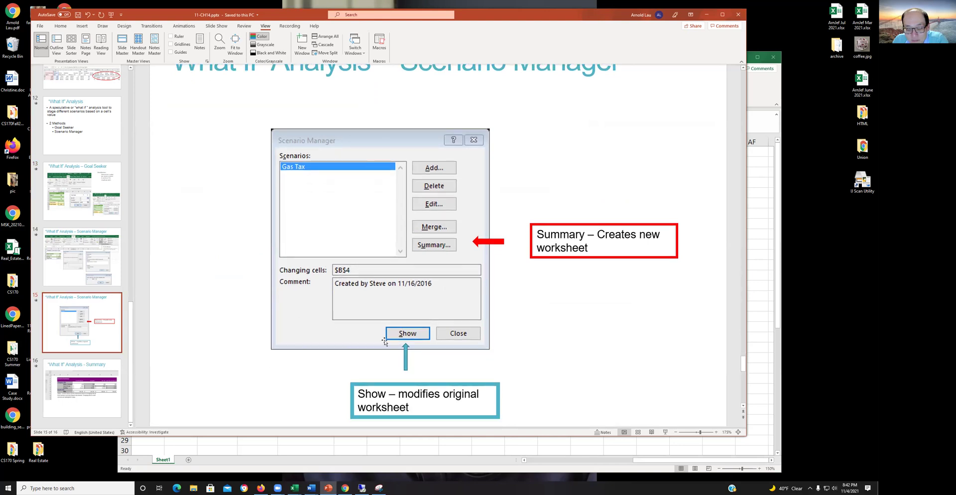
scroll(370, 325, down, 1)
scroll(370, 325, up, 1)
click(97, 398)
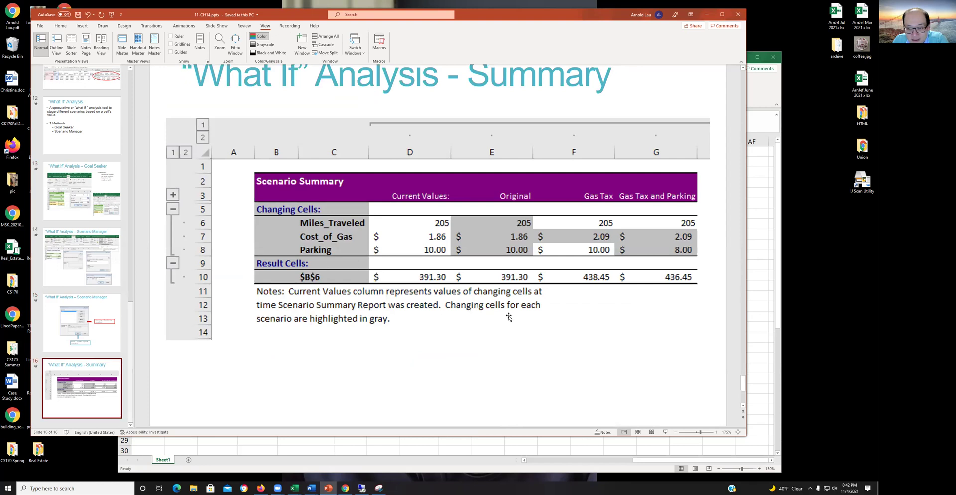
- Switch back to the Excel workbook and check the miles and gas cost cells of the commute costs
click(758, 263)
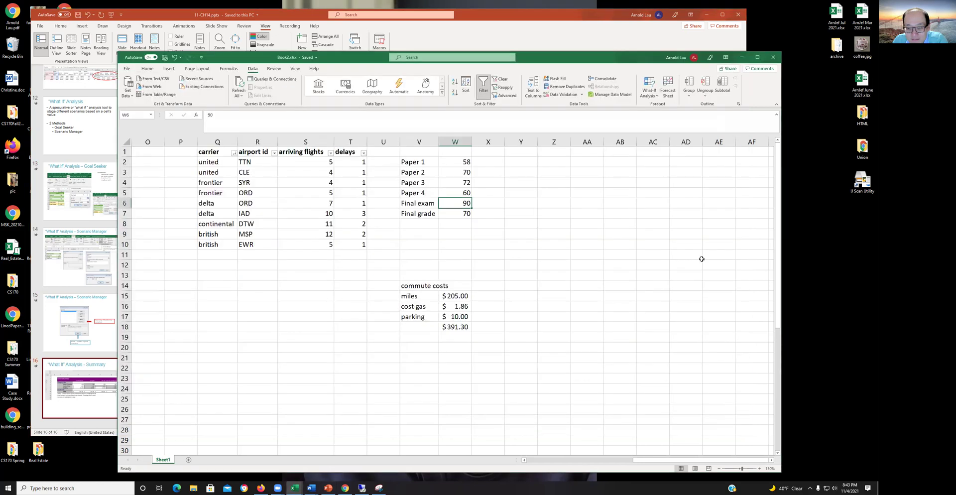
click(422, 293)
click(452, 305)
click(464, 294)
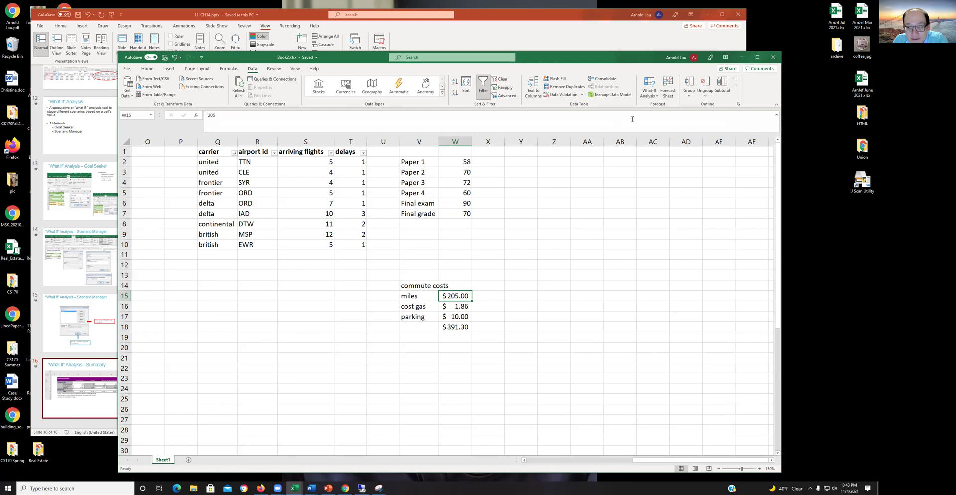
- Add a scenario named gas in Scenario Manager with changing cell W16 and a value of 2.10
click(649, 88)
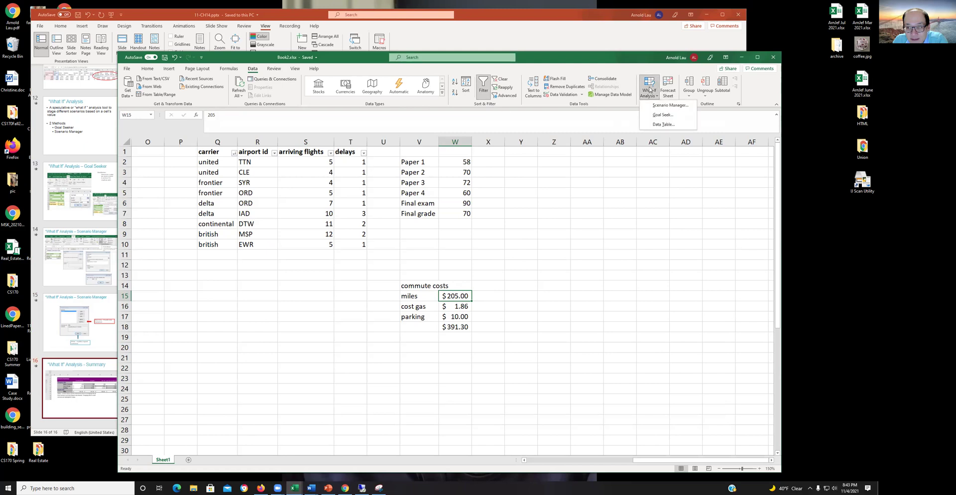
click(662, 106)
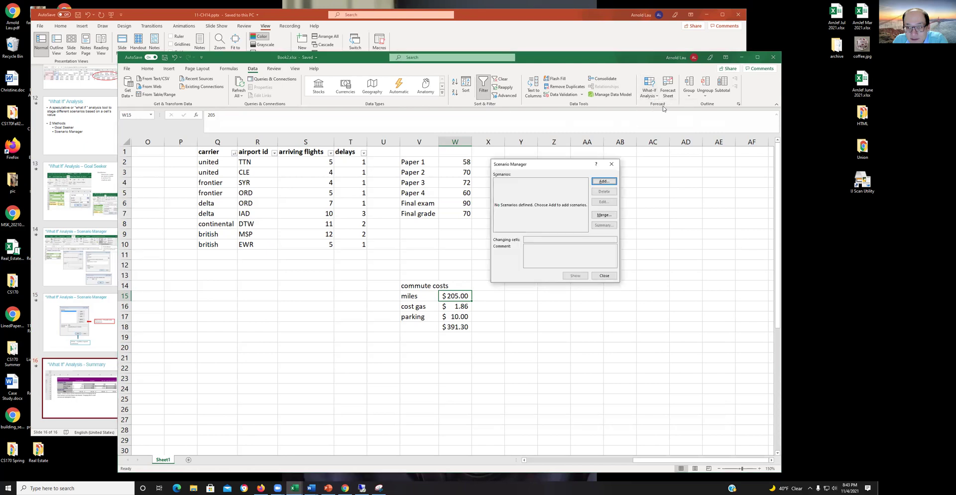
click(604, 182)
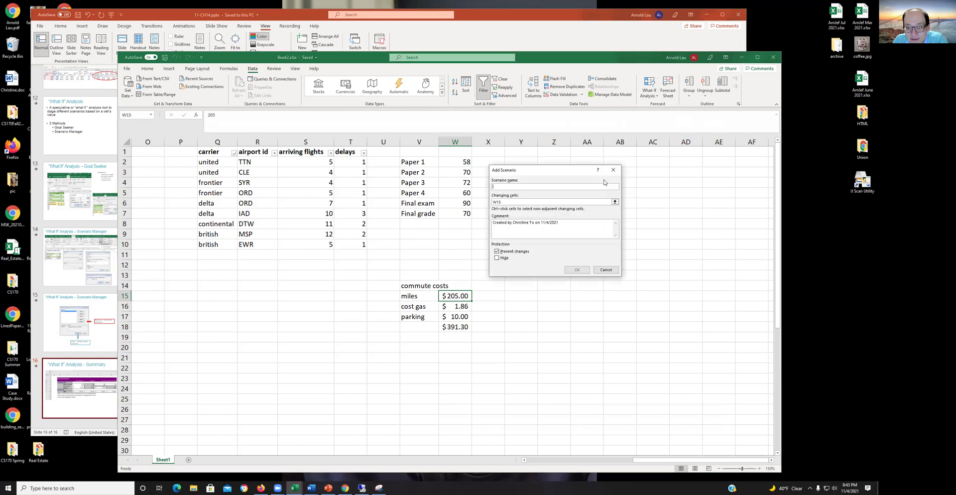
text(gas)
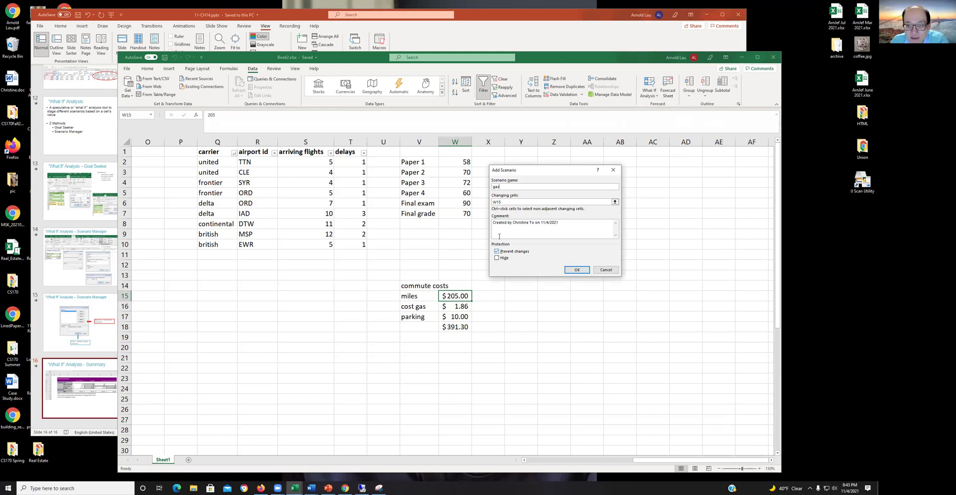
click(507, 202)
click(452, 307)
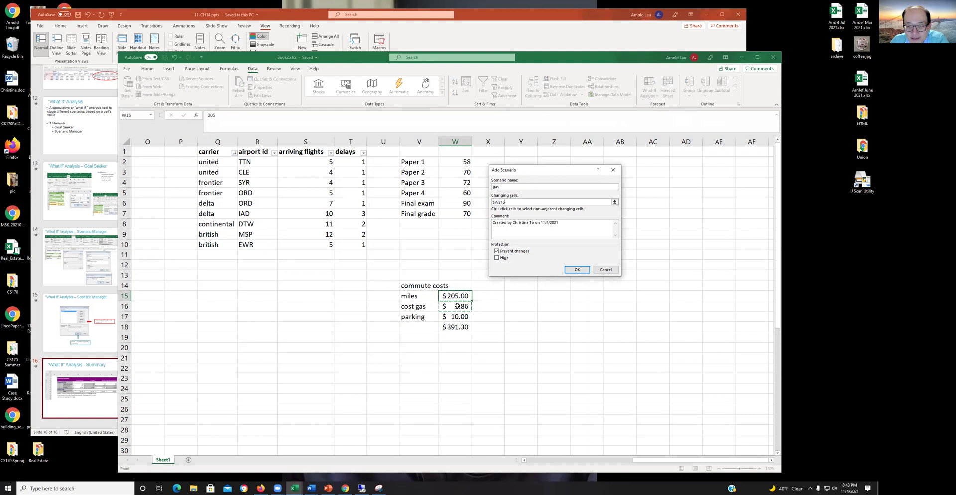
click(576, 270)
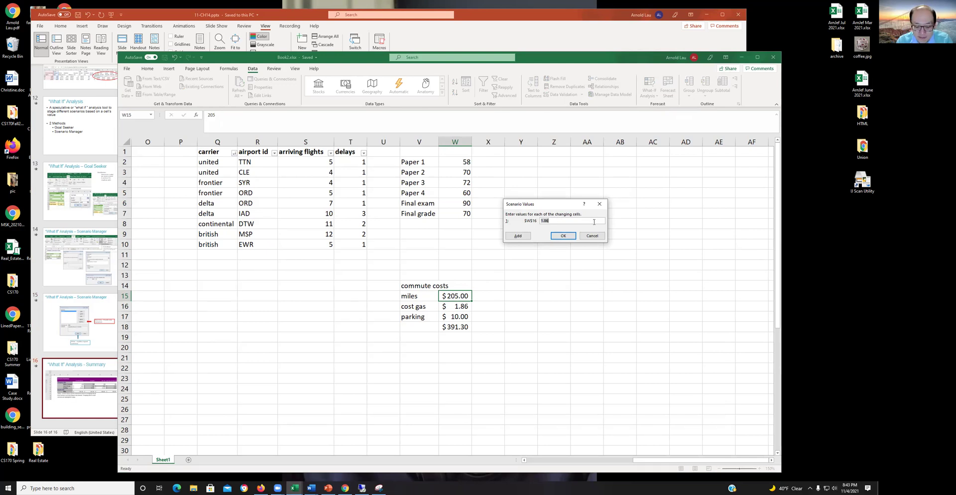
text(.10)
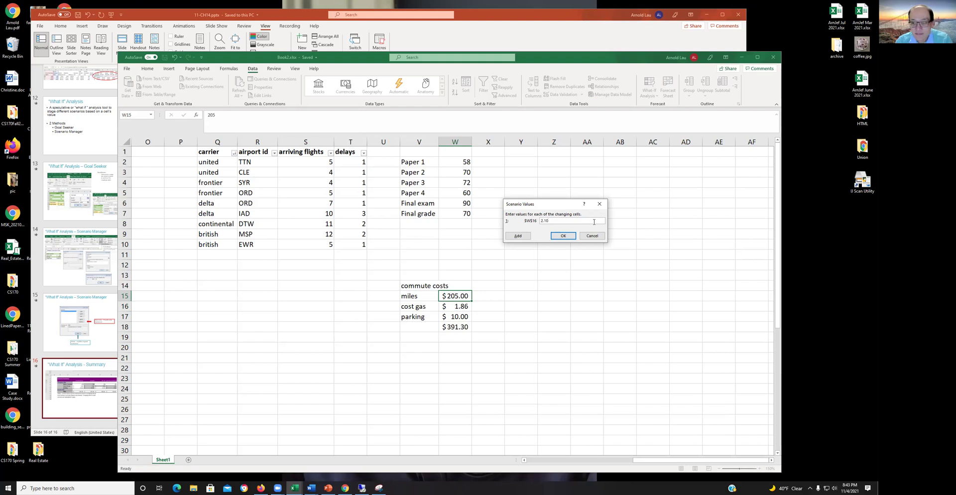
click(559, 236)
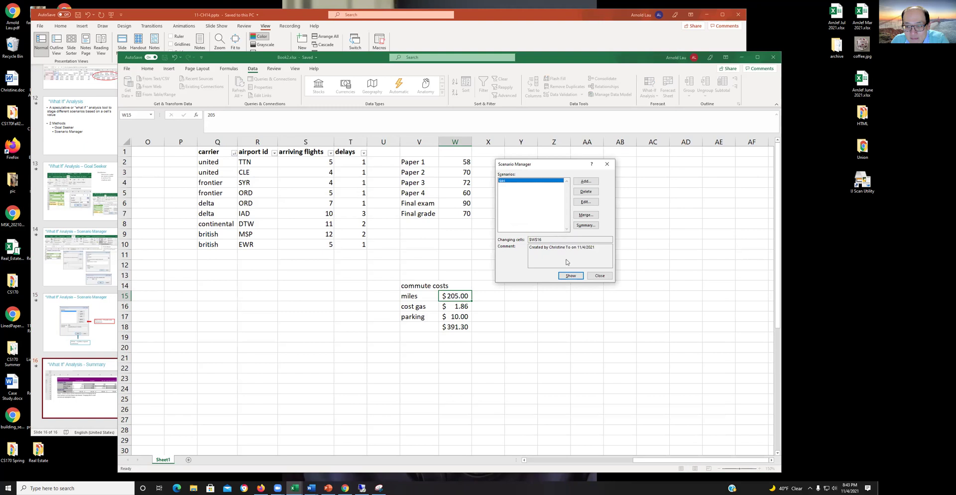
- Show the gas scenario in the worksheet and create a scenario summary report with W18 as the result cell
click(569, 277)
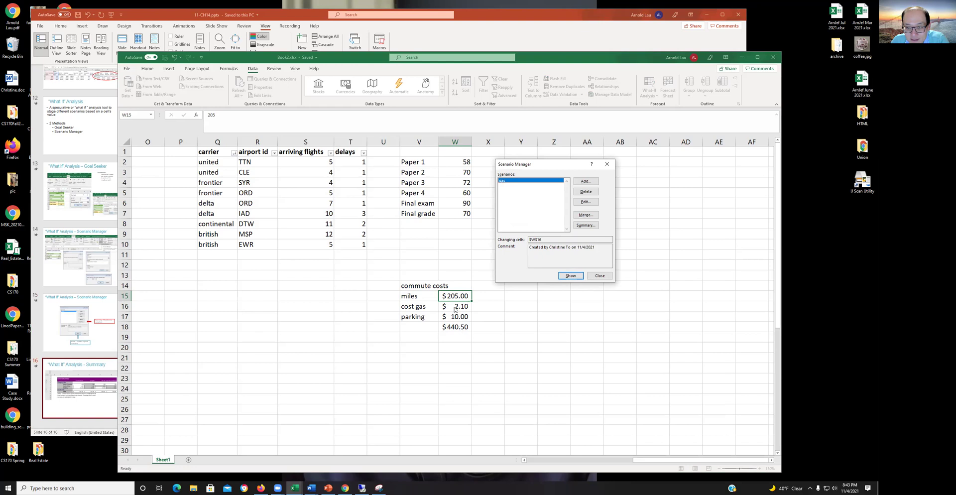
click(586, 226)
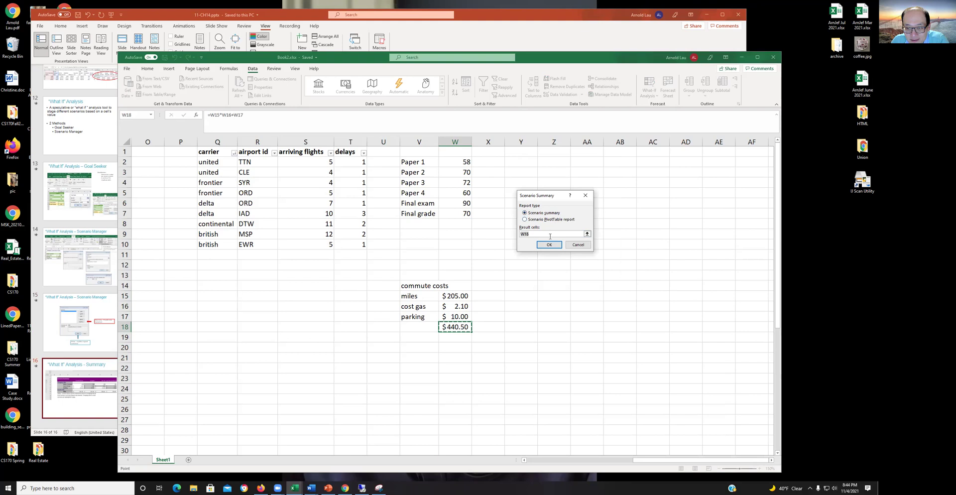
click(548, 245)
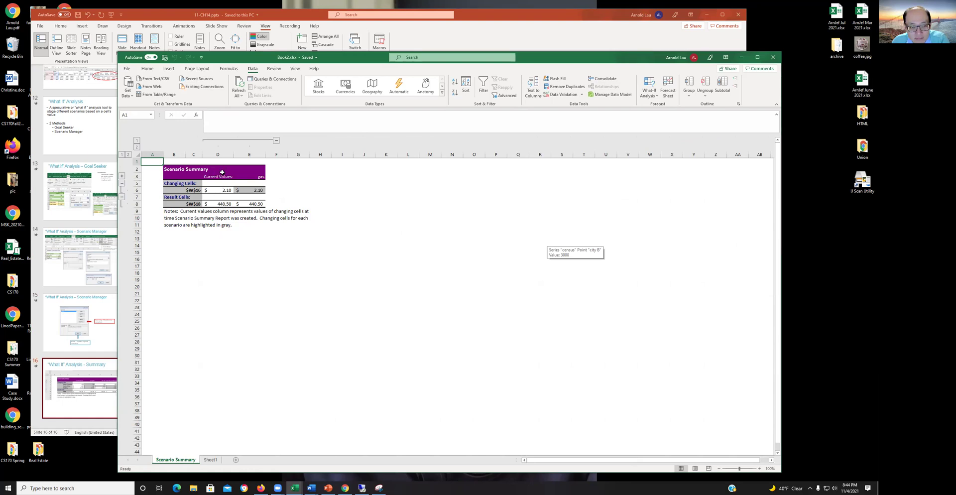
- Set the gas scenario's changing value in cell E6 of the Scenario Summary sheet to 2.5
click(247, 190)
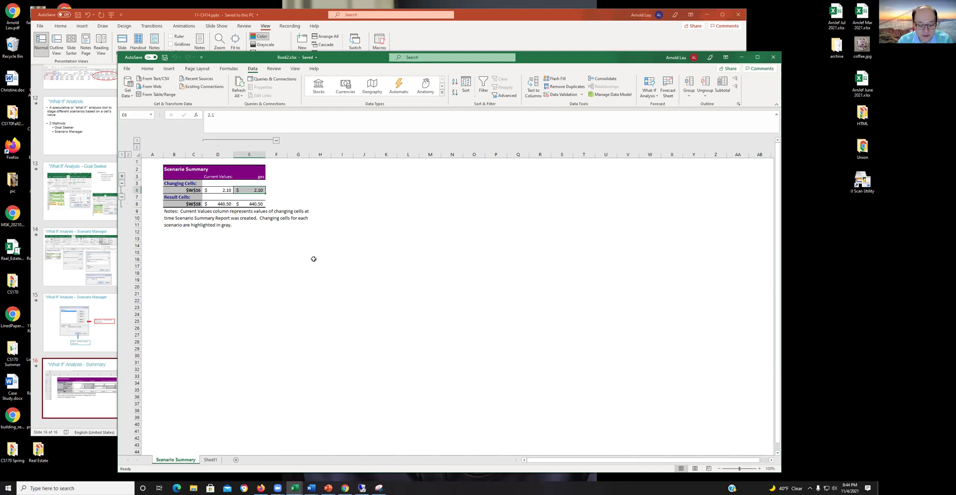
text(2.5)
key(Return)
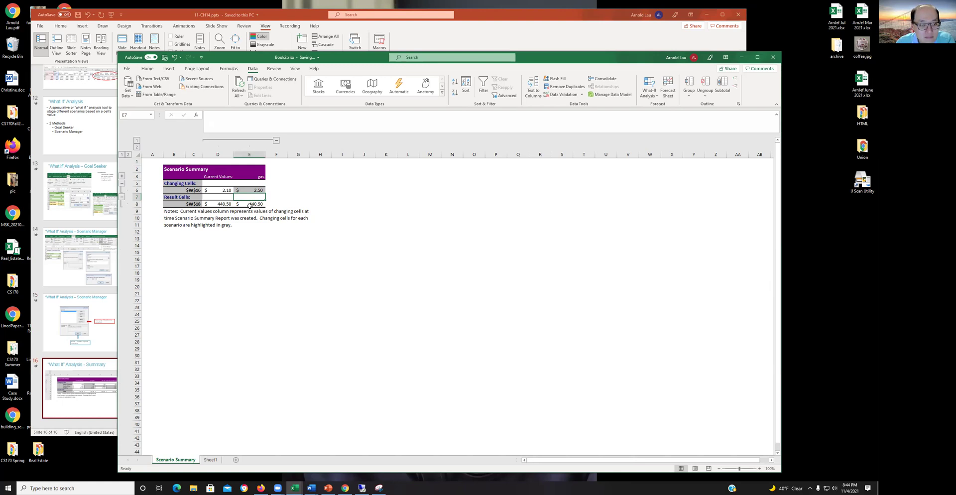
- Compare the changing and result cells of the Current Values and gas columns in the scenario summary
click(216, 205)
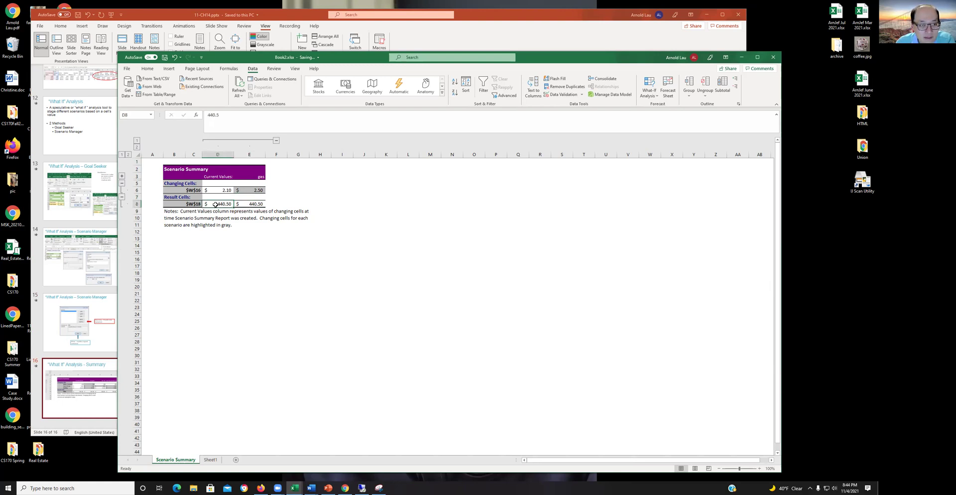
click(220, 191)
click(224, 205)
click(248, 191)
click(253, 205)
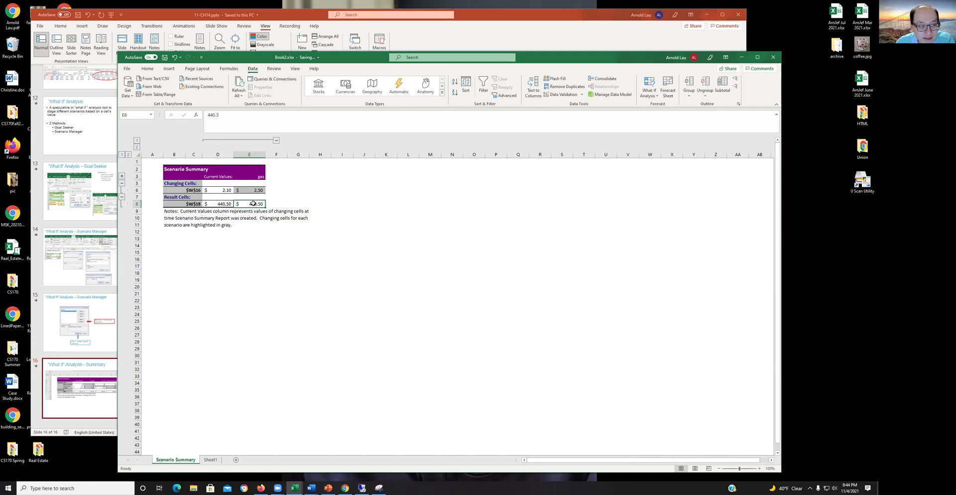
click(224, 204)
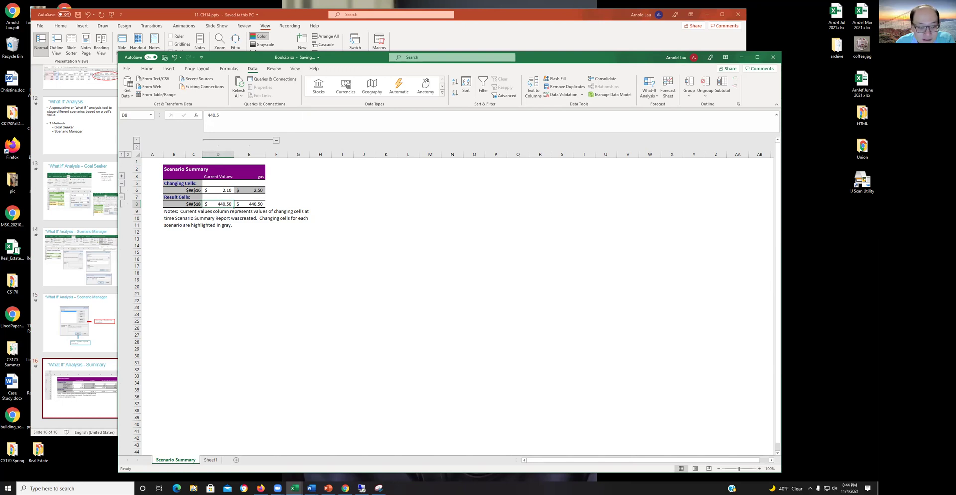
- Delete the Scenario Summary sheet permanently from the workbook
right_click(178, 461)
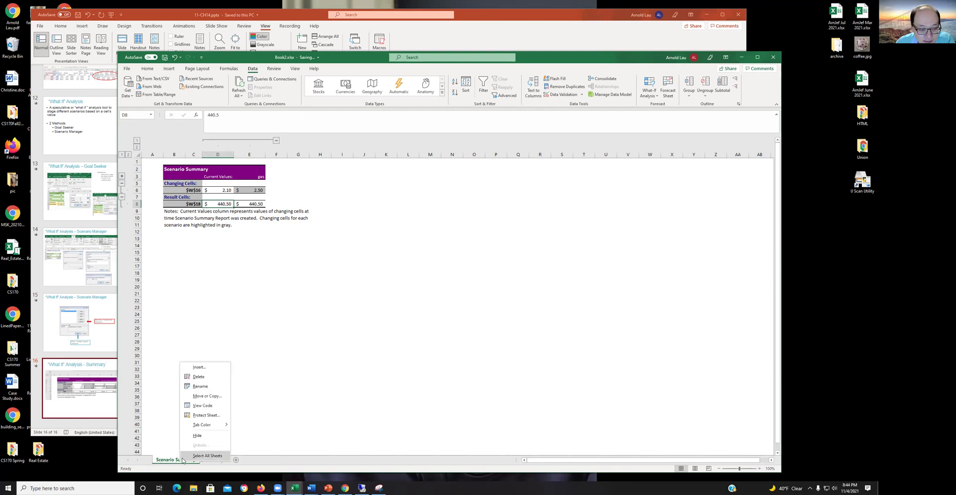
click(219, 377)
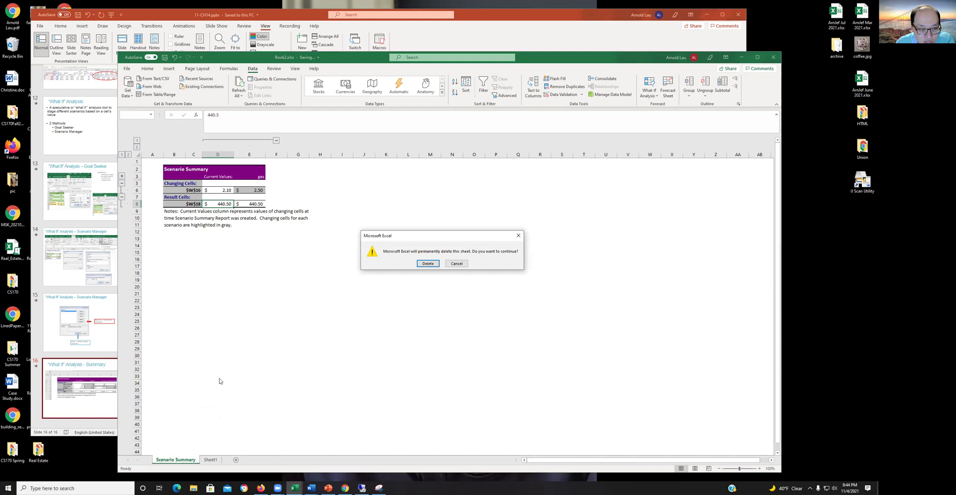
click(427, 263)
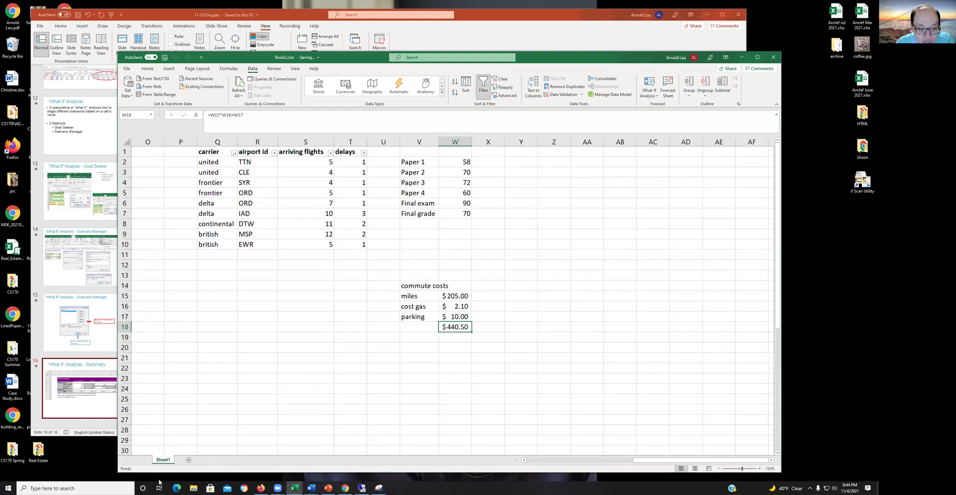
click(418, 357)
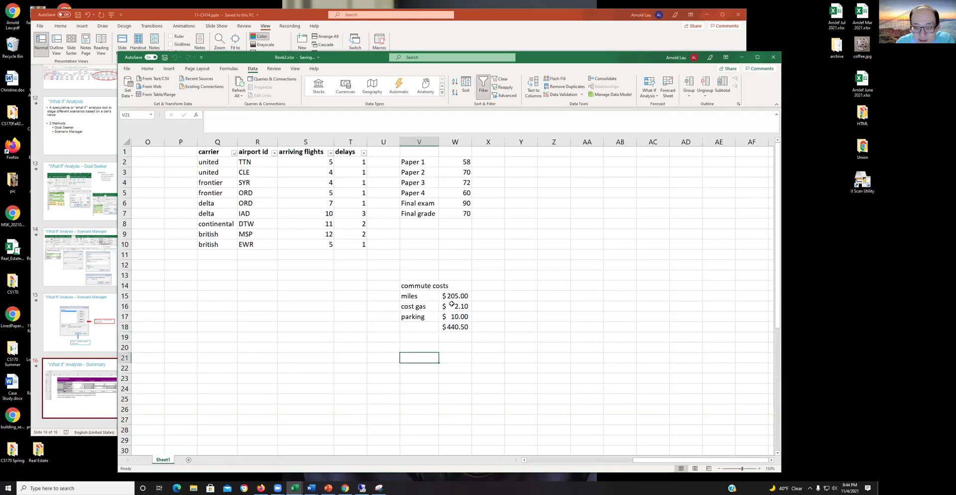
- Open Scenario Manager from the commute costs worksheet with the miles value selected
click(453, 299)
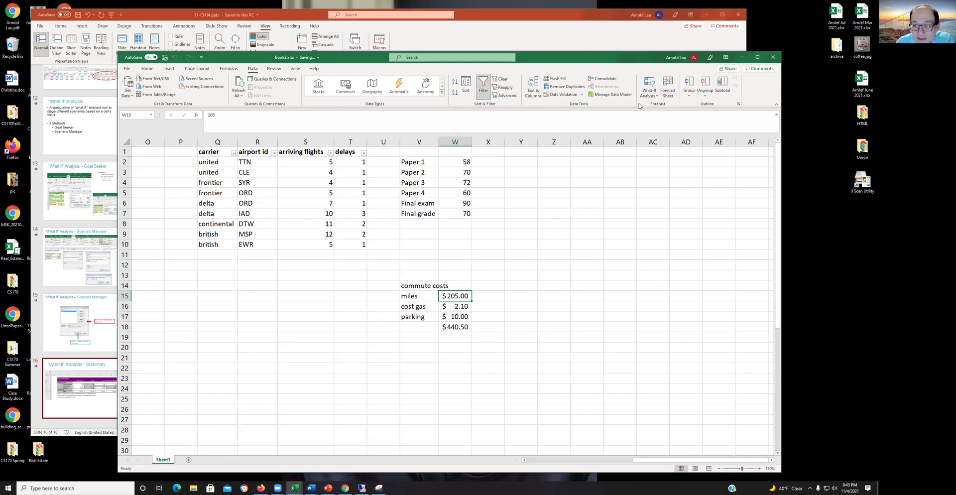
click(649, 86)
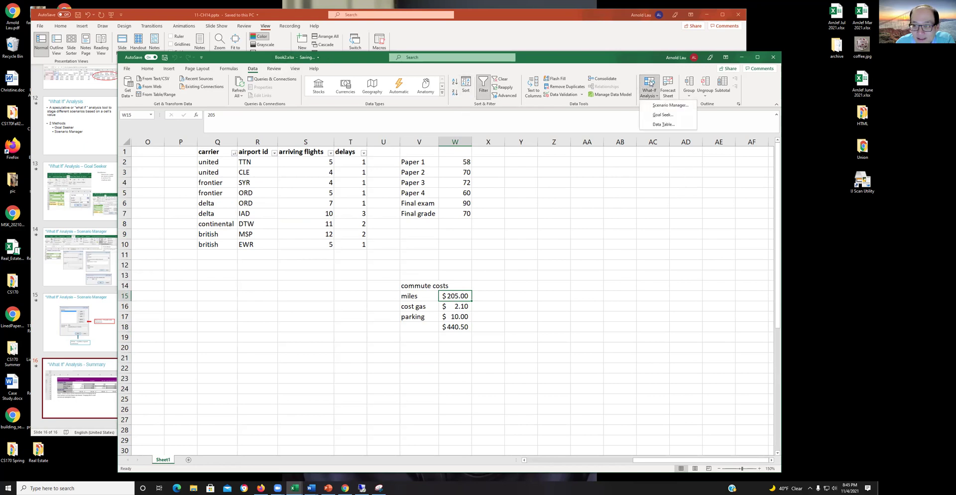
click(662, 106)
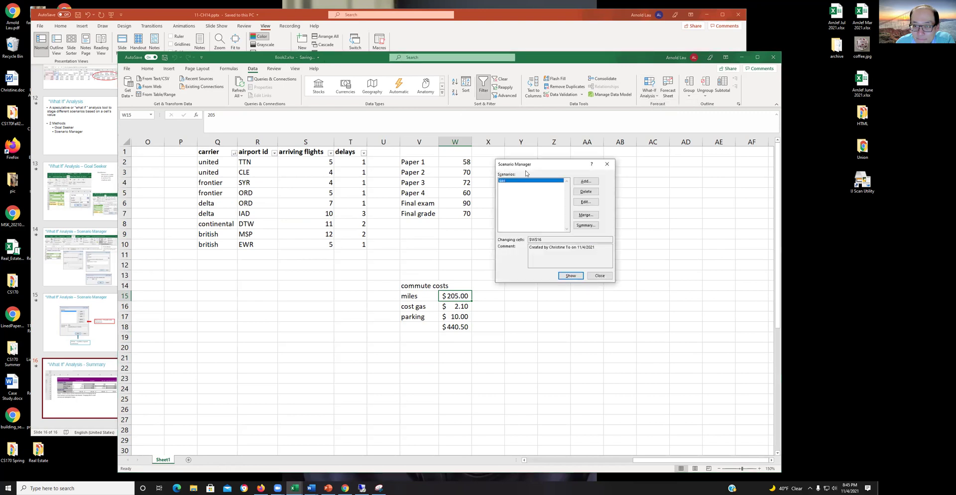
click(584, 181)
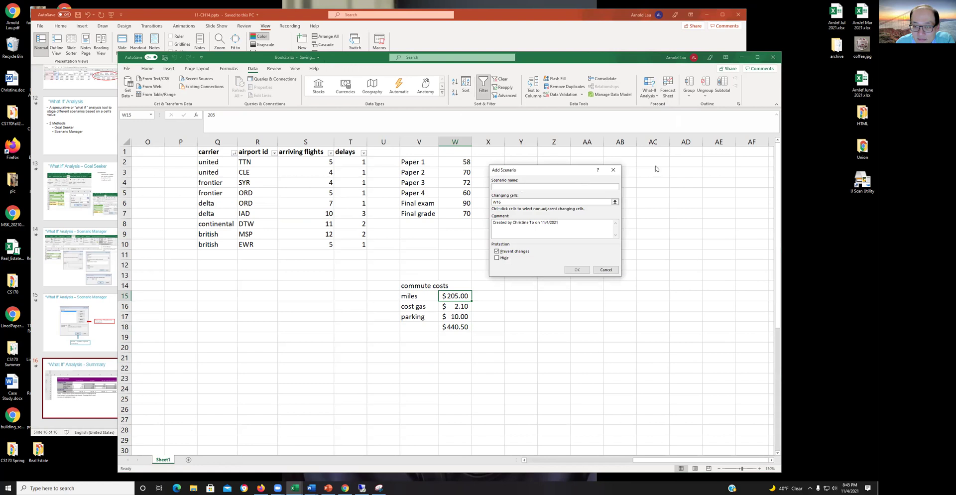
click(613, 170)
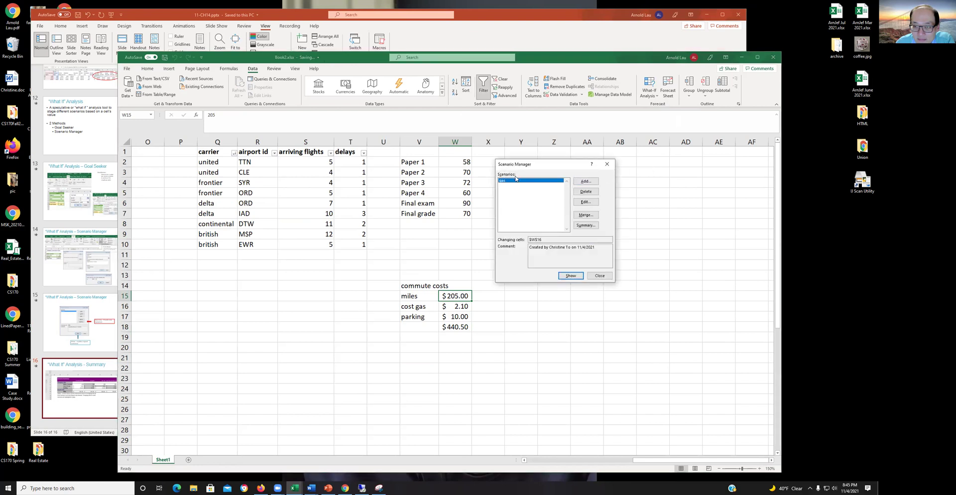
click(587, 202)
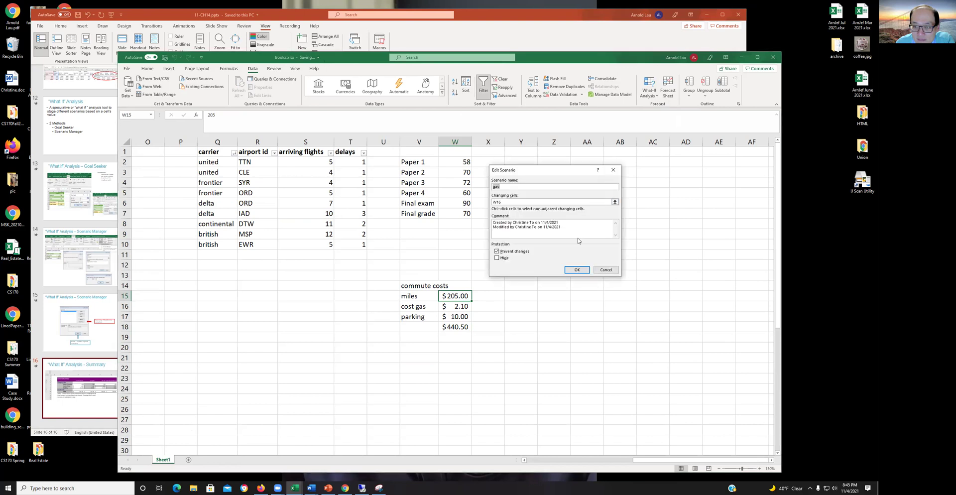
click(521, 202)
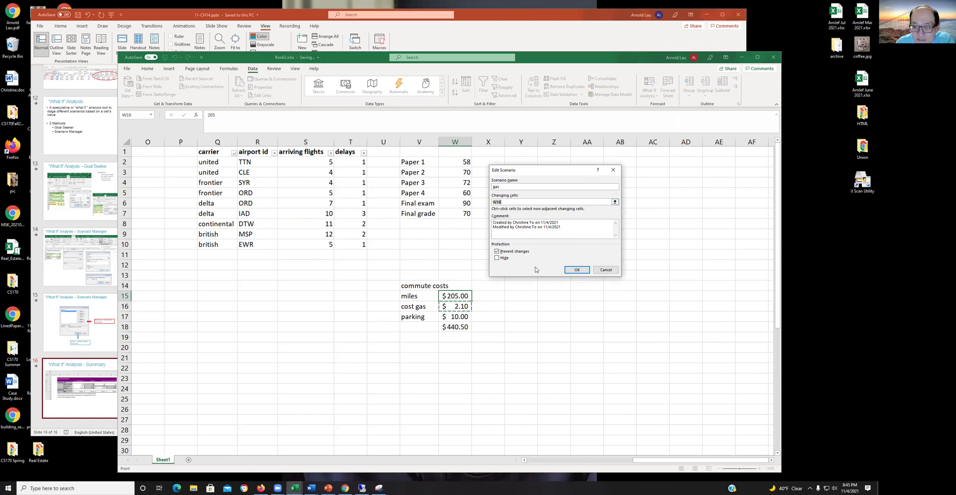
click(576, 270)
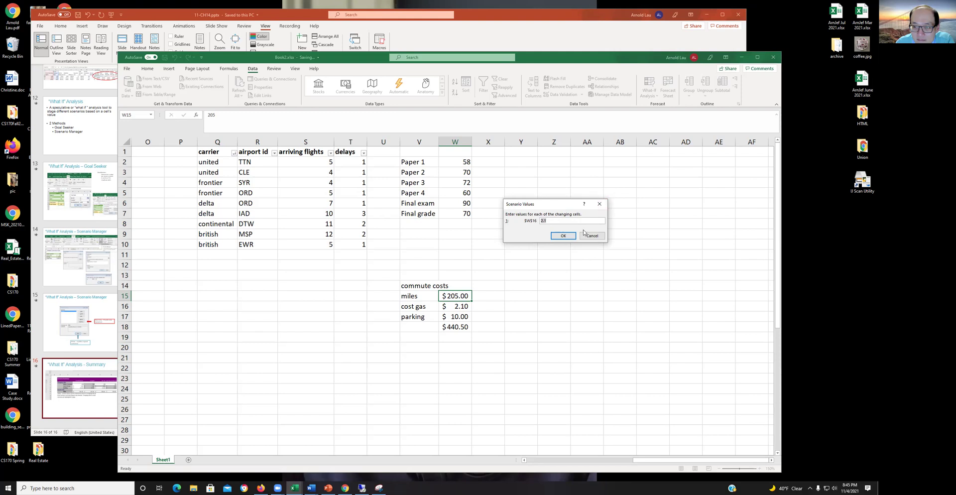
click(561, 235)
right_click(561, 223)
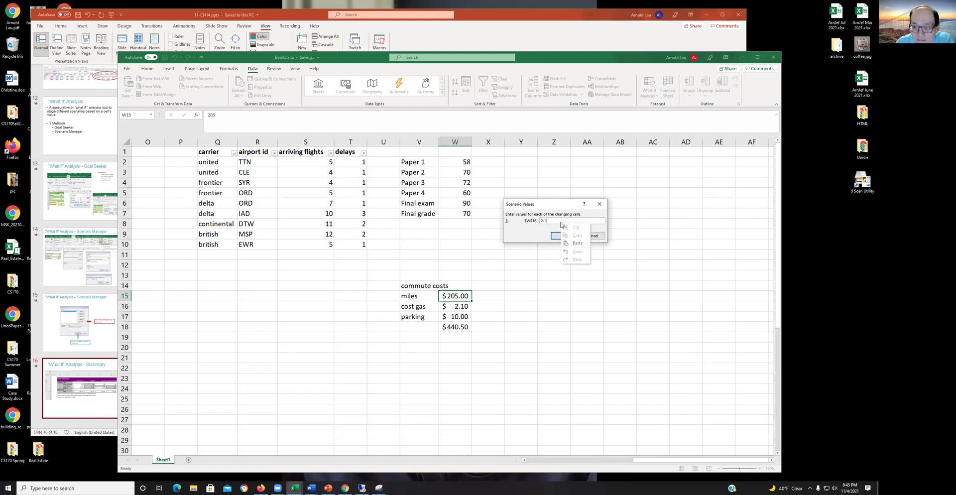
key(Escape)
click(599, 204)
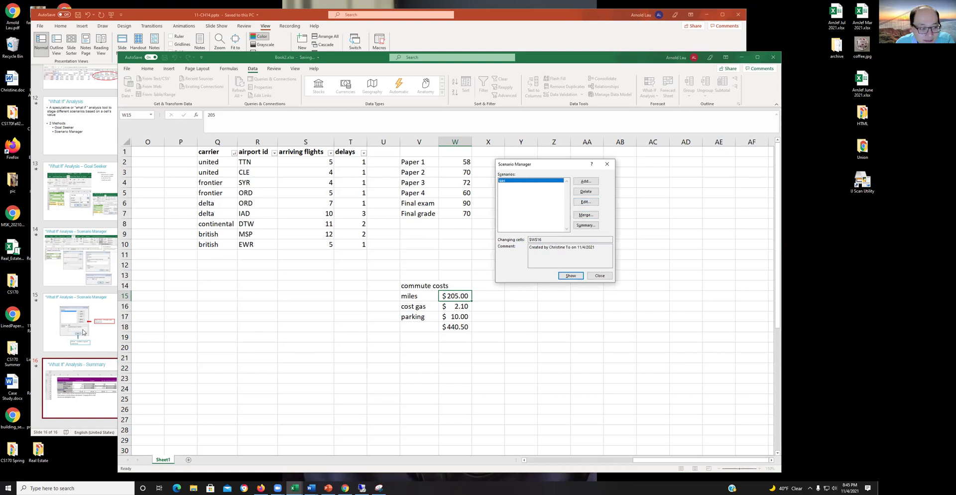
- Switch to the PowerPoint presentation and review the Scenario Manager and summary examples on slides 14 to 16
key(alt+Tab)
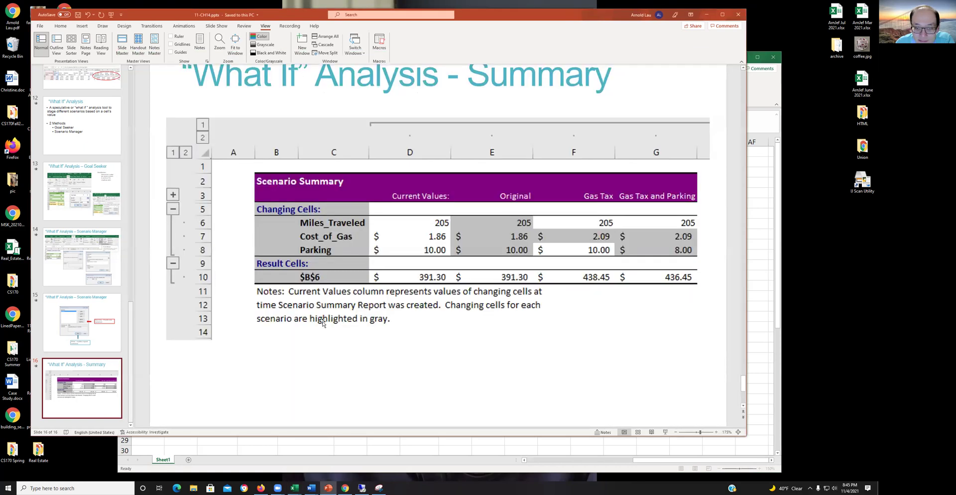
click(93, 280)
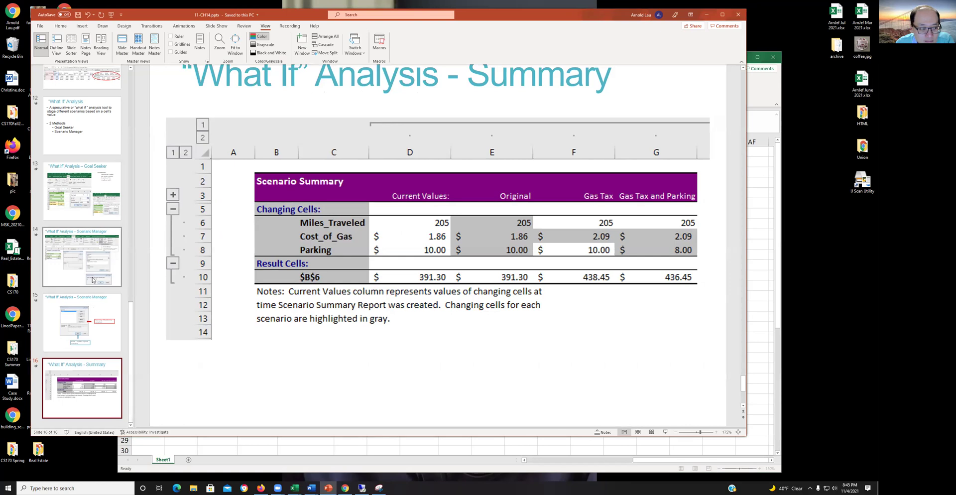
scroll(485, 364, down, 2)
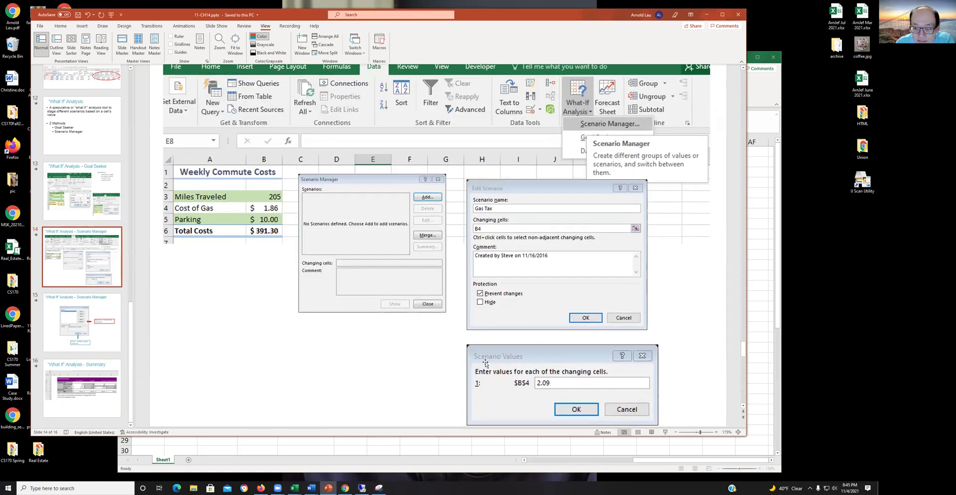
scroll(485, 364, up, 2)
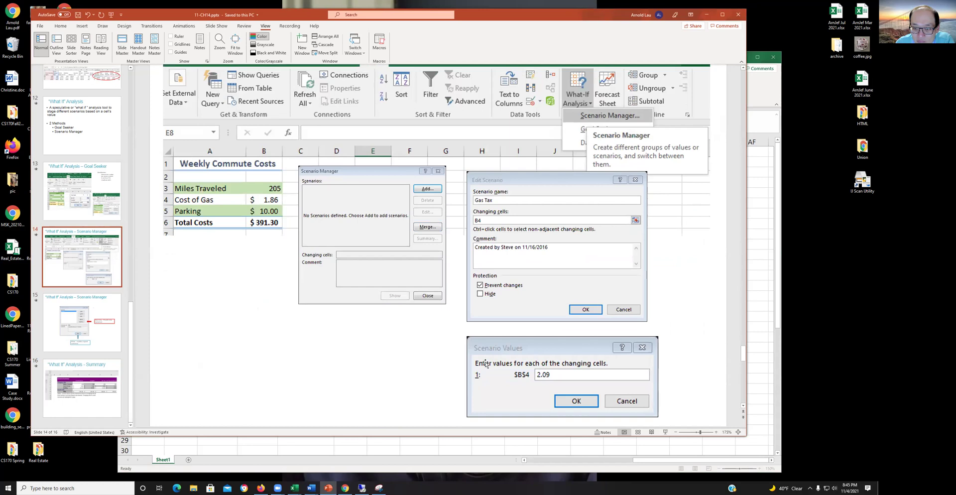
click(98, 324)
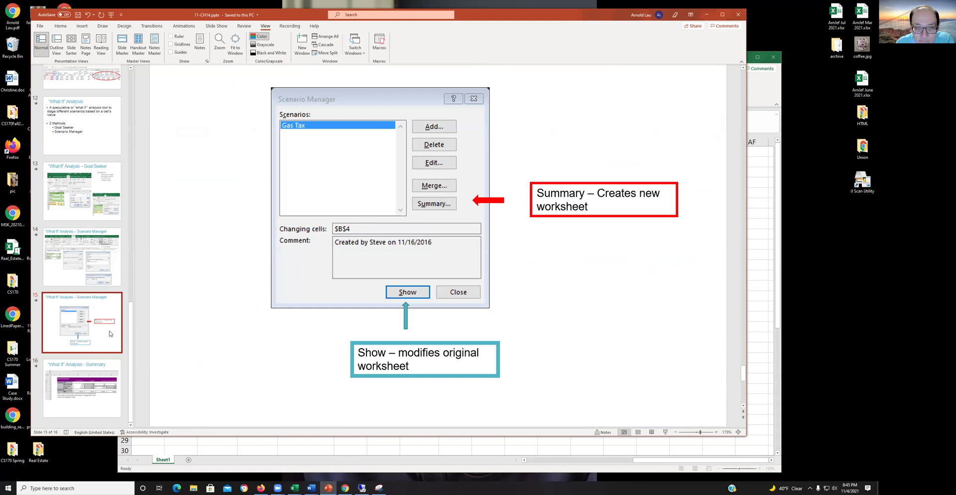
click(99, 394)
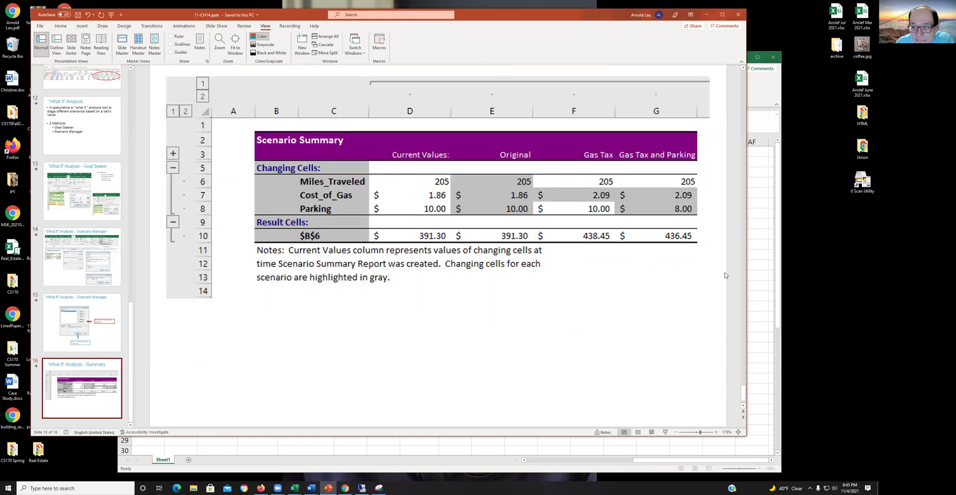
- Return to Excel and edit the gas scenario, accepting W16 as the changing cell and its existing value
click(766, 257)
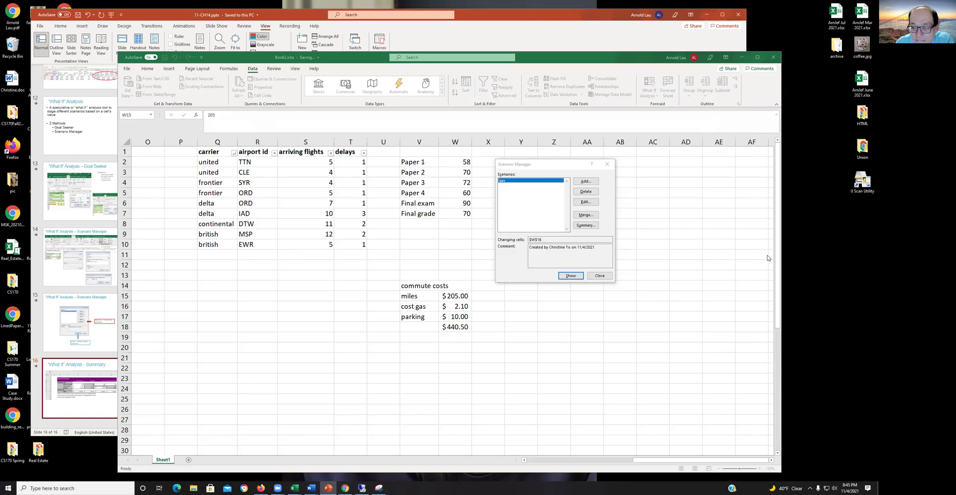
click(586, 201)
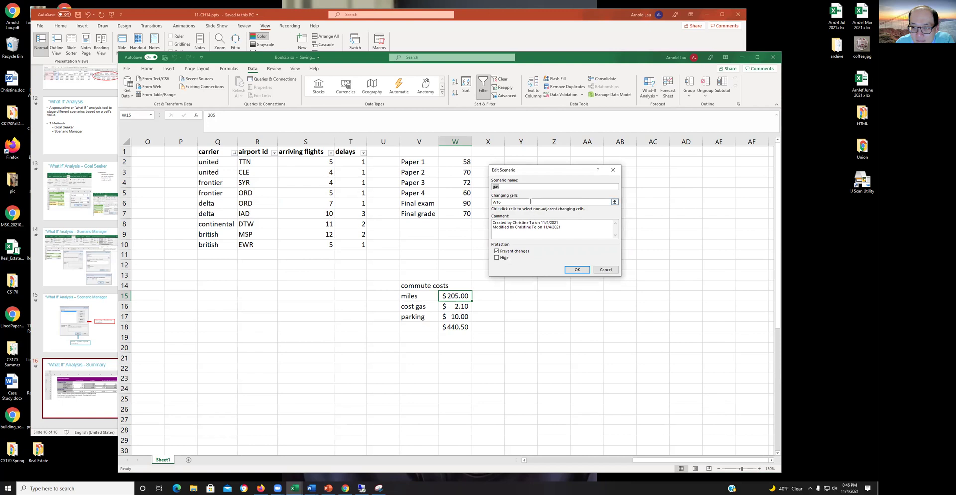
click(520, 202)
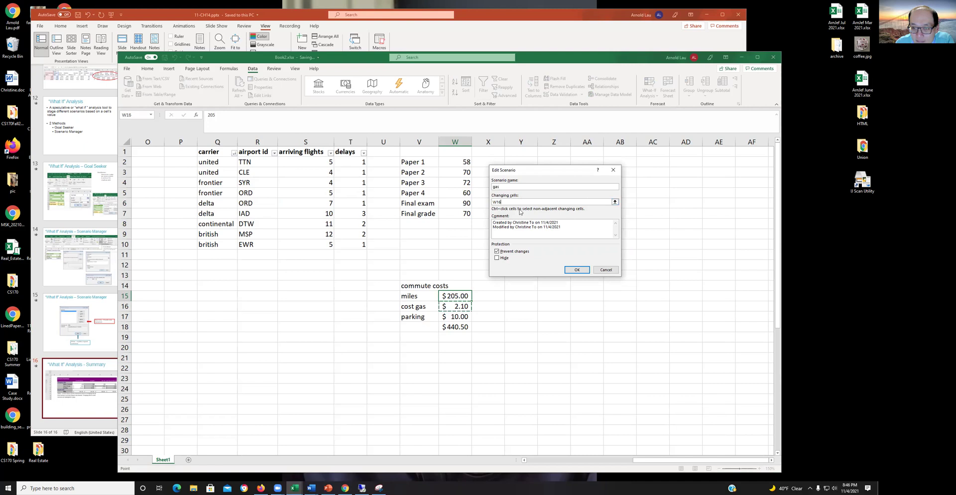
click(615, 202)
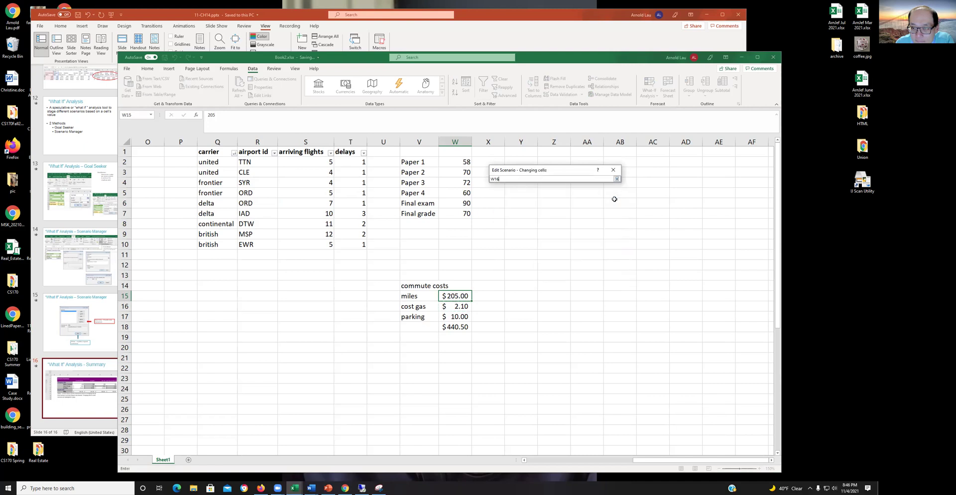
click(617, 178)
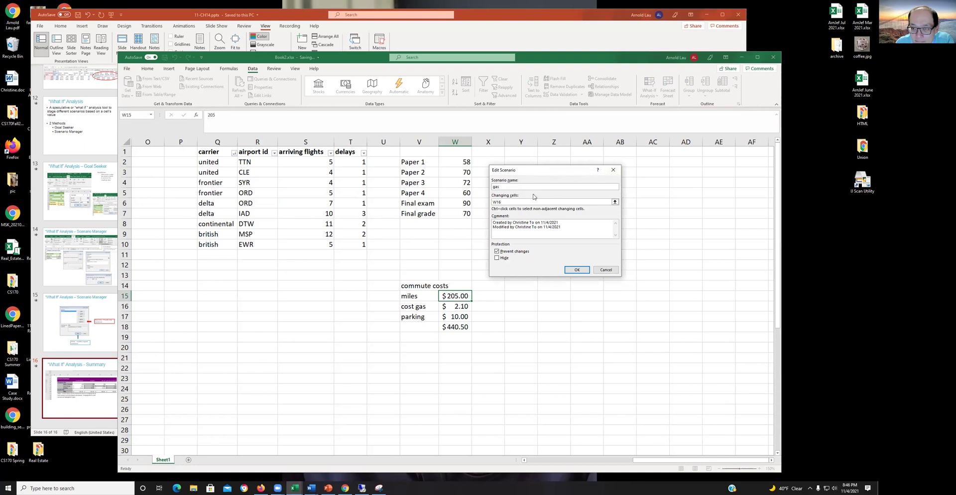
click(576, 270)
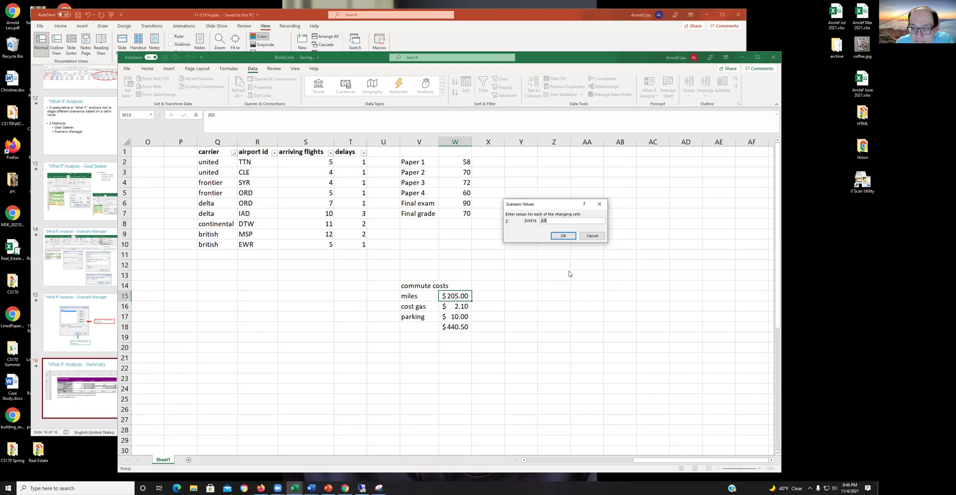
click(565, 236)
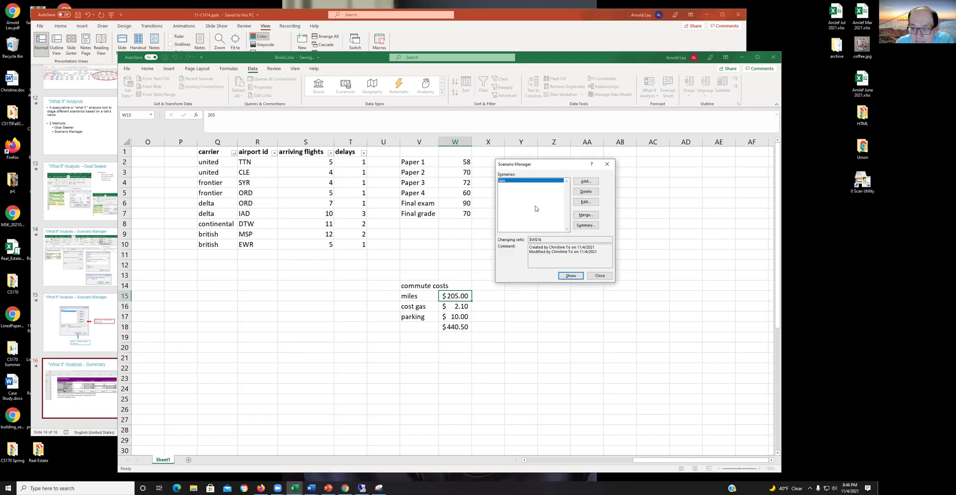
- Add a scenario named gas2 with changing cell W16 and a value of 2.25, continuing to another new scenario
click(586, 181)
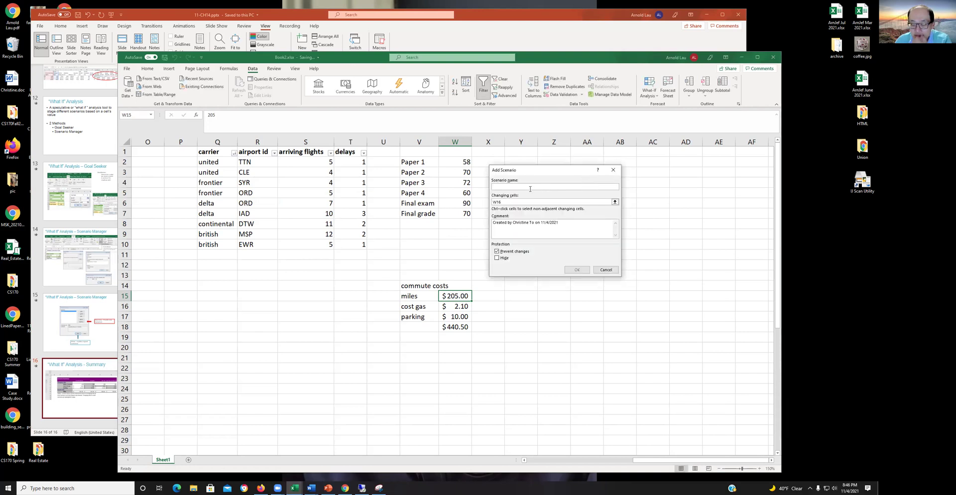
text(gas2)
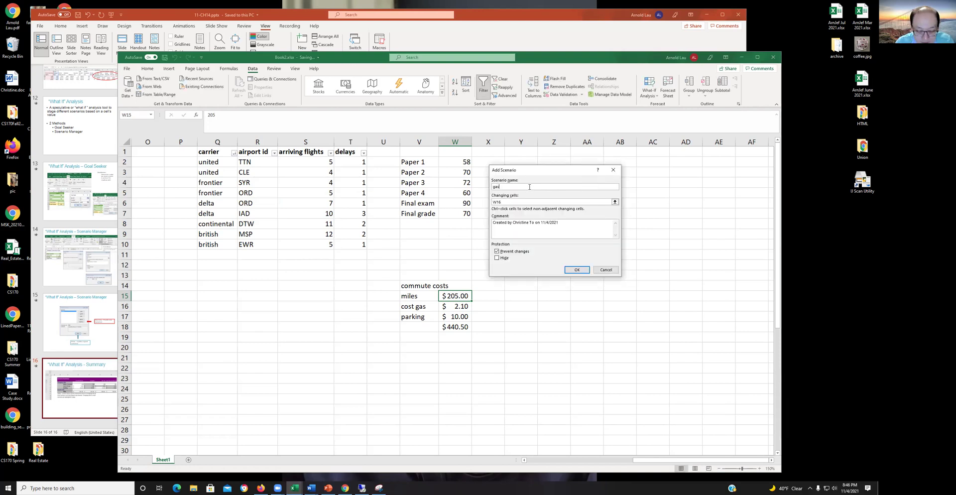
click(577, 270)
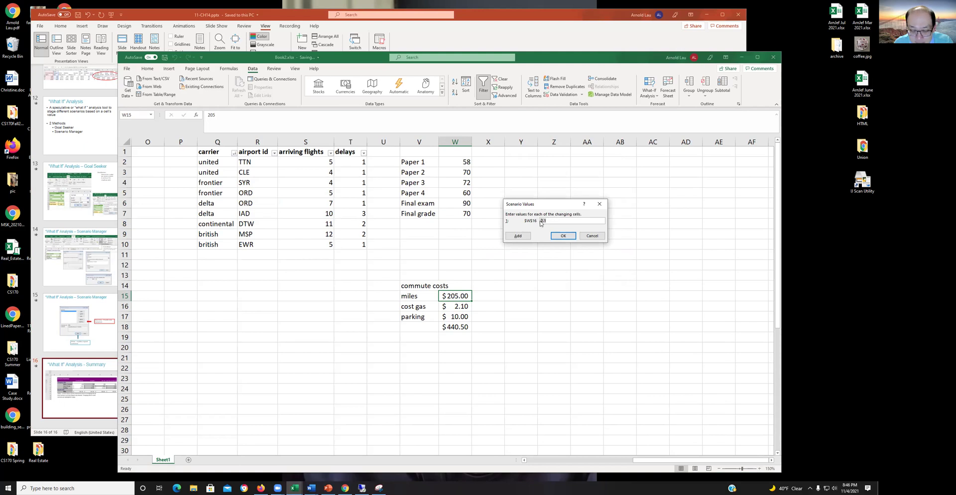
text(2.25)
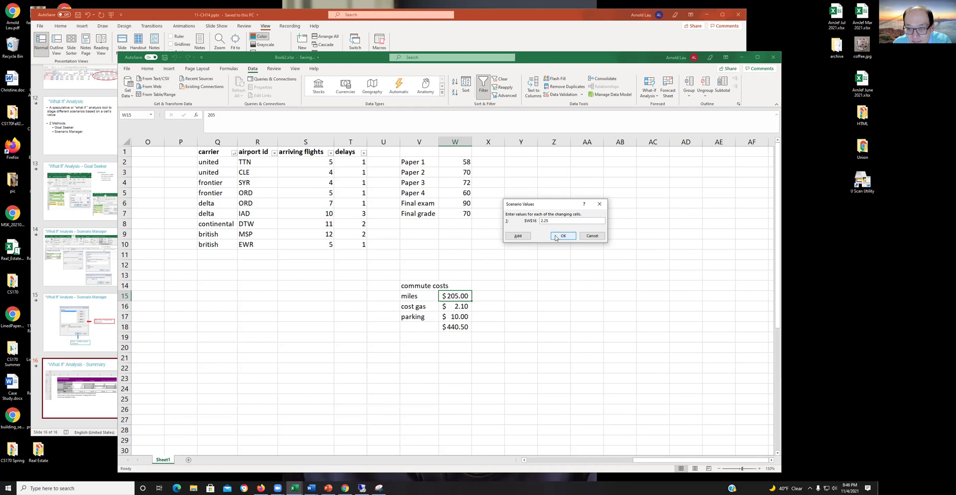
click(517, 235)
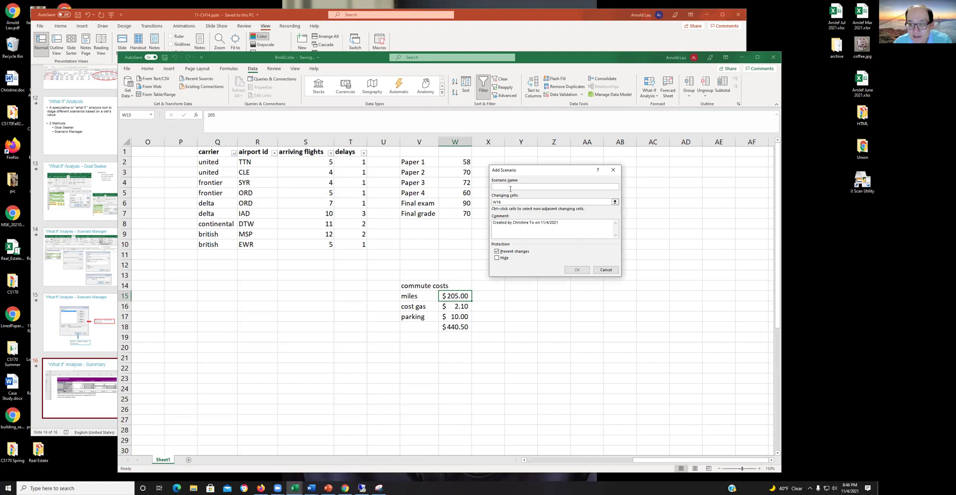
- Define the additional scenario as gas3 with changing cell W16 and a value of 3.50
text(gas3)
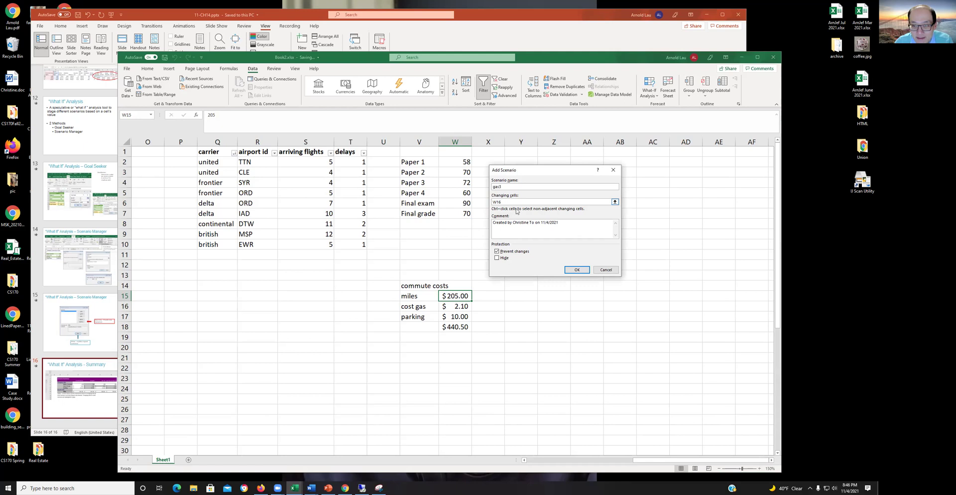
click(575, 269)
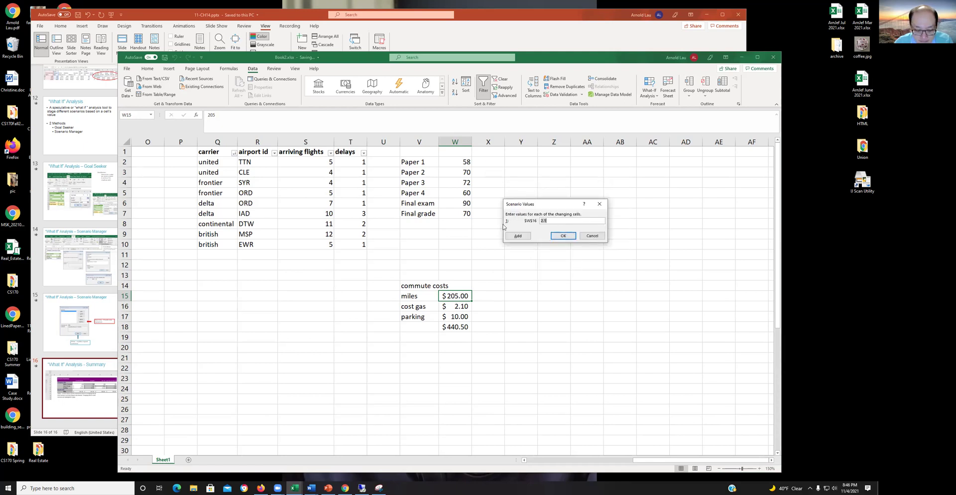
text(3.50)
click(558, 238)
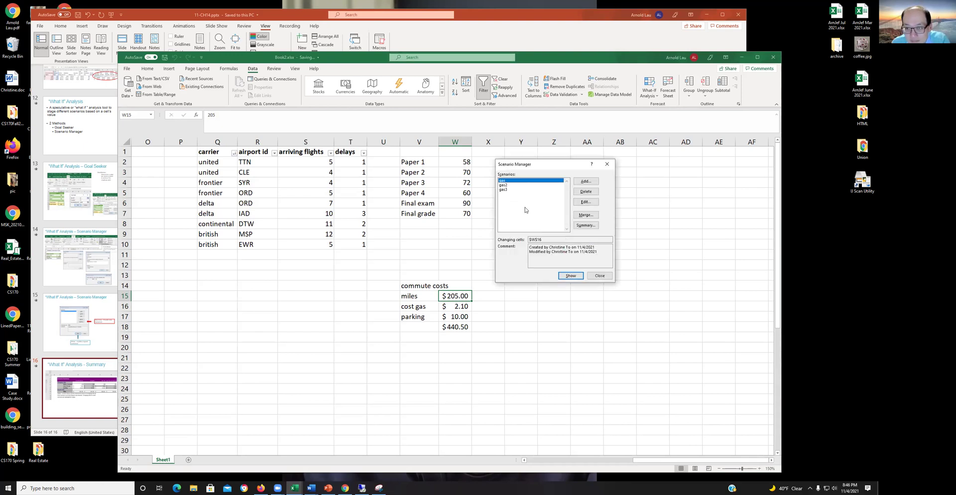
- Generate a Scenario summary report for the gas scenarios using W18 as the result cell
click(506, 190)
click(513, 180)
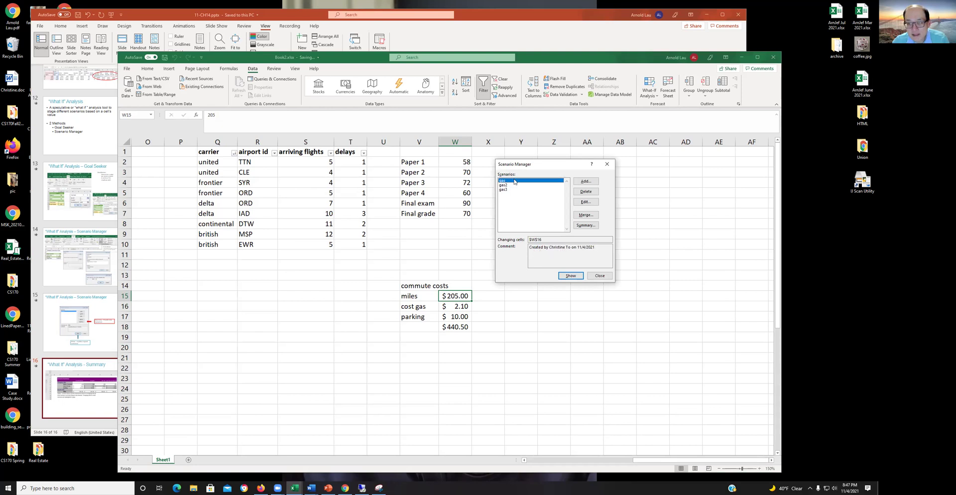
click(585, 226)
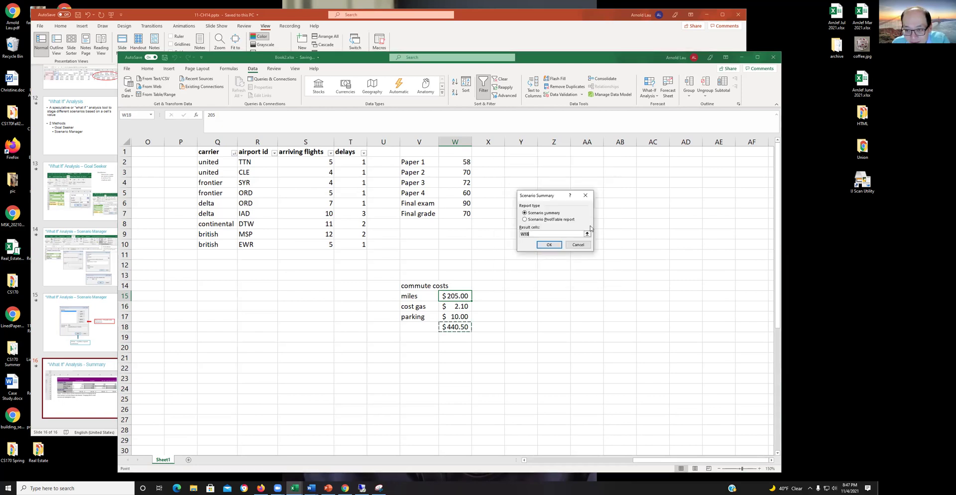
click(548, 244)
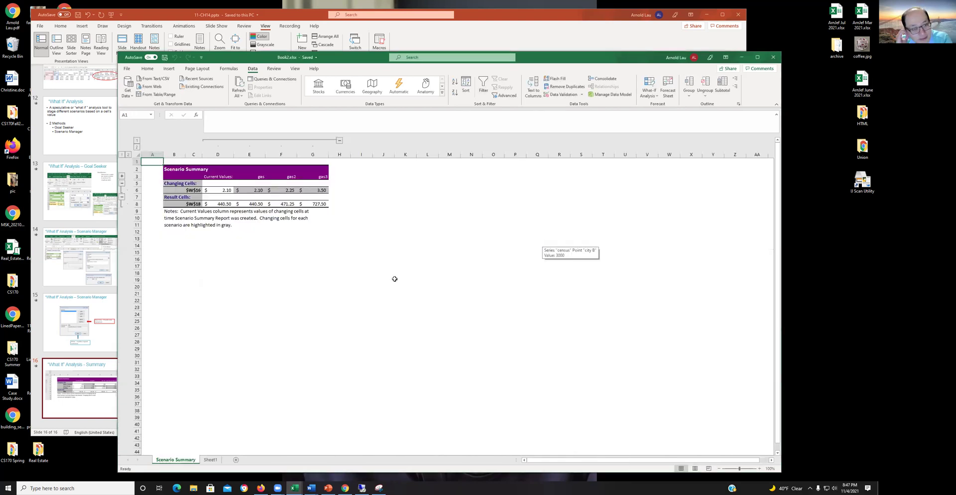
- Examine the gas price and resulting commute cost of the gas, gas2 and gas3 scenarios in the Scenario Summary report
click(255, 191)
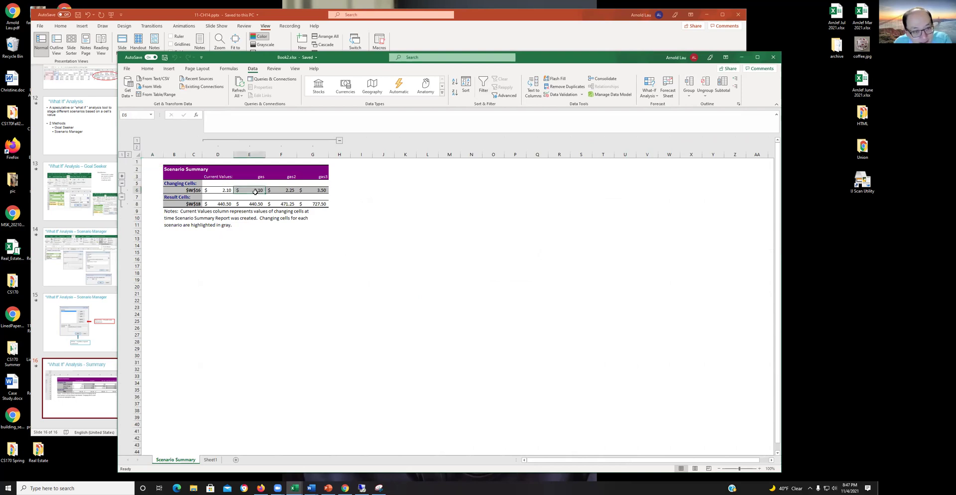
click(254, 203)
click(278, 204)
click(280, 190)
click(281, 204)
click(319, 189)
click(319, 204)
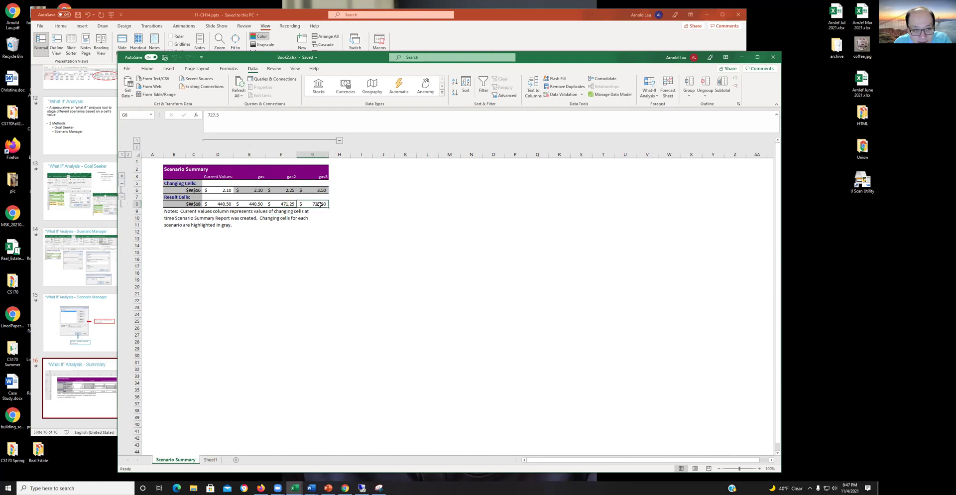
click(218, 190)
click(261, 191)
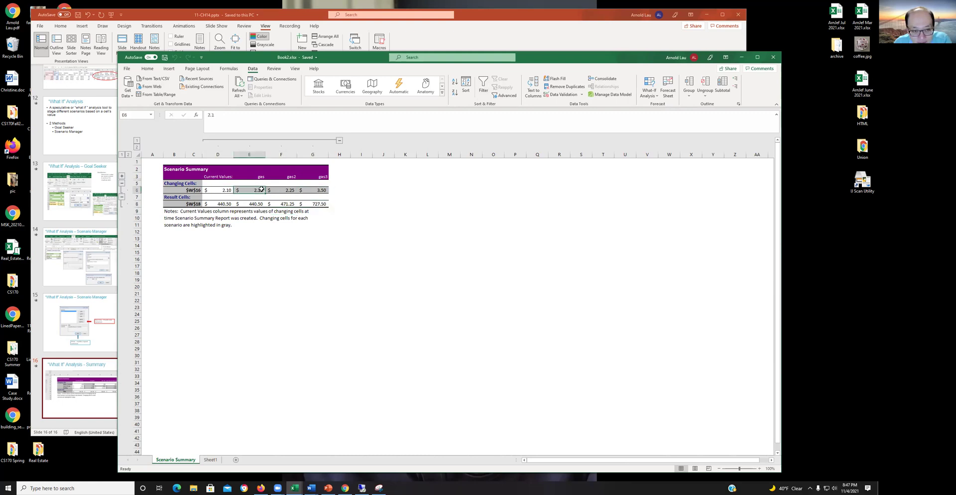
click(280, 190)
click(254, 191)
click(294, 188)
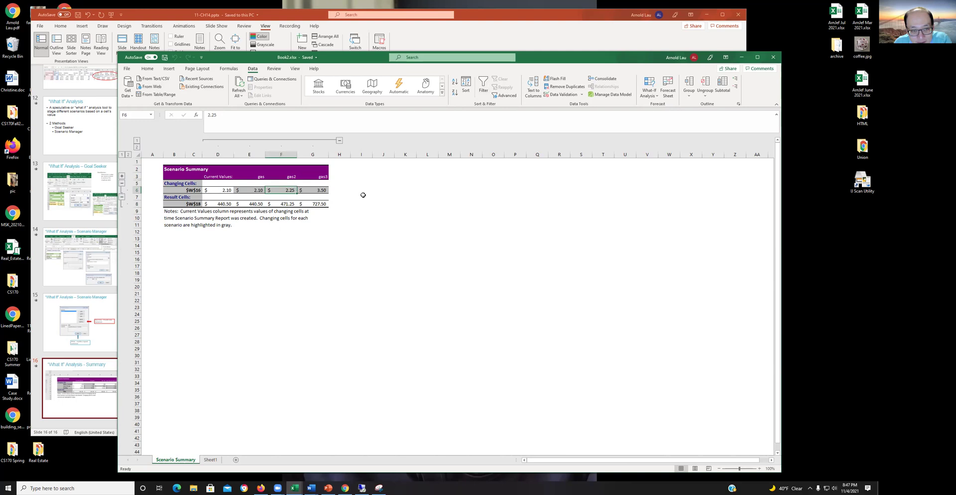
click(322, 192)
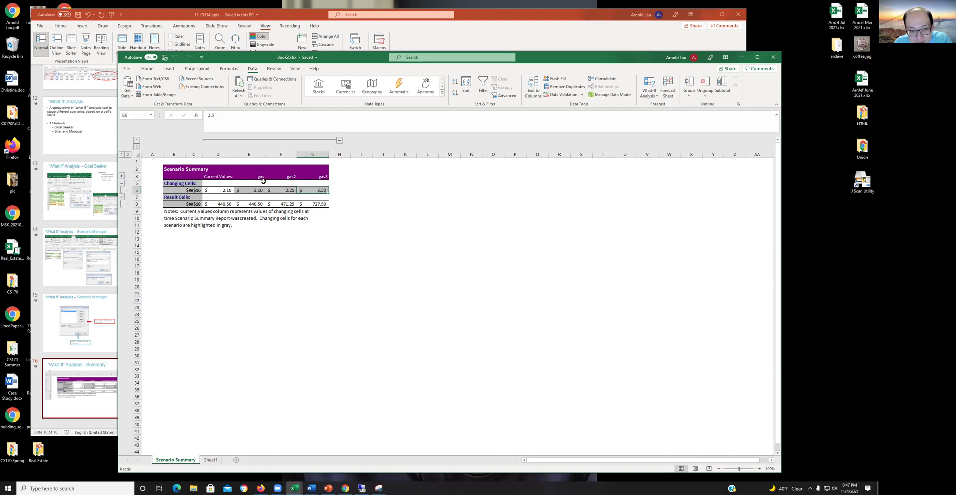
- Go back to Sheet1, select the gas cost in W16, and view the scenario list in Scenario Manager before closing it
click(210, 460)
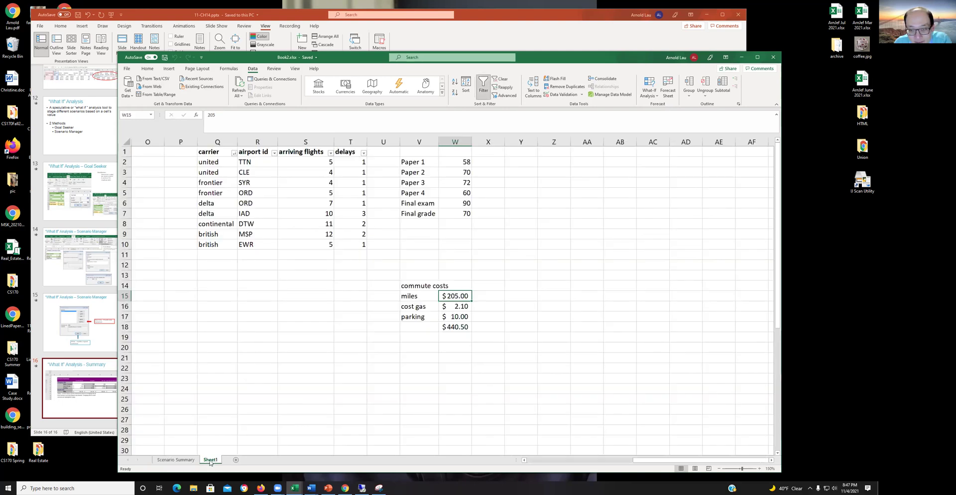
click(452, 307)
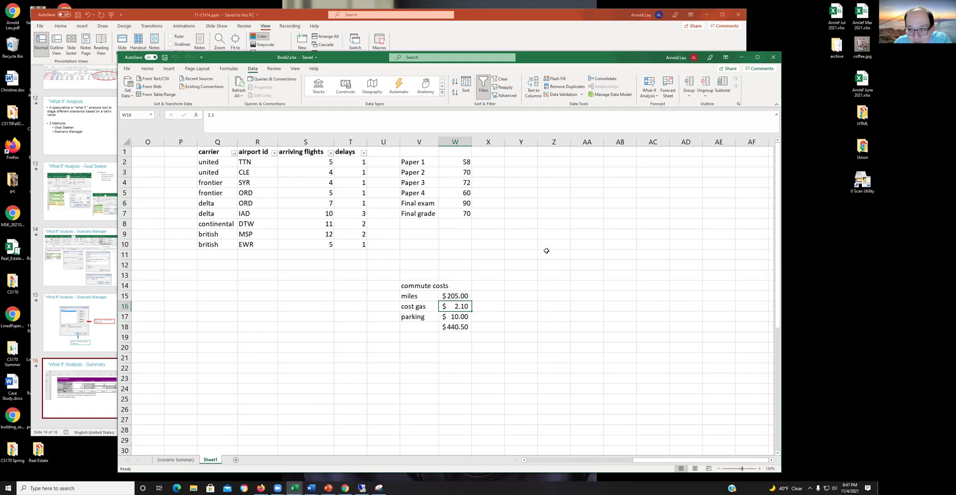
click(653, 84)
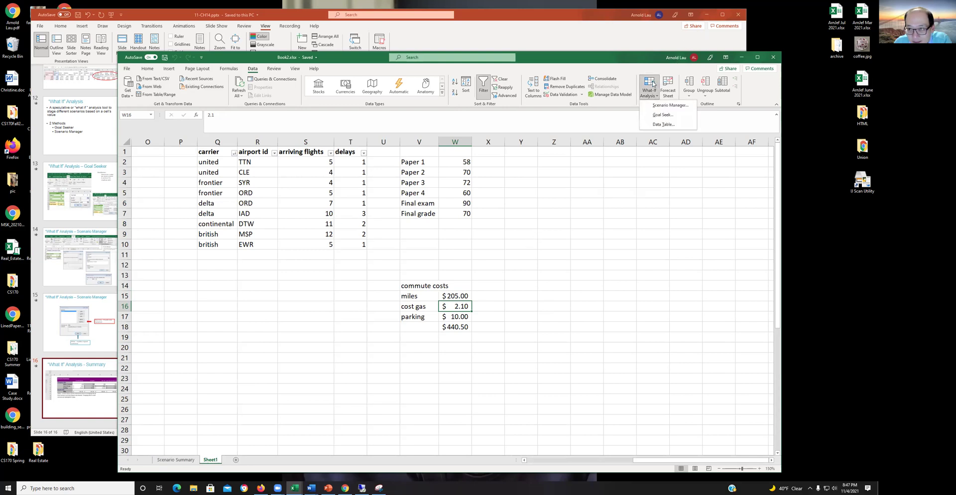
click(661, 105)
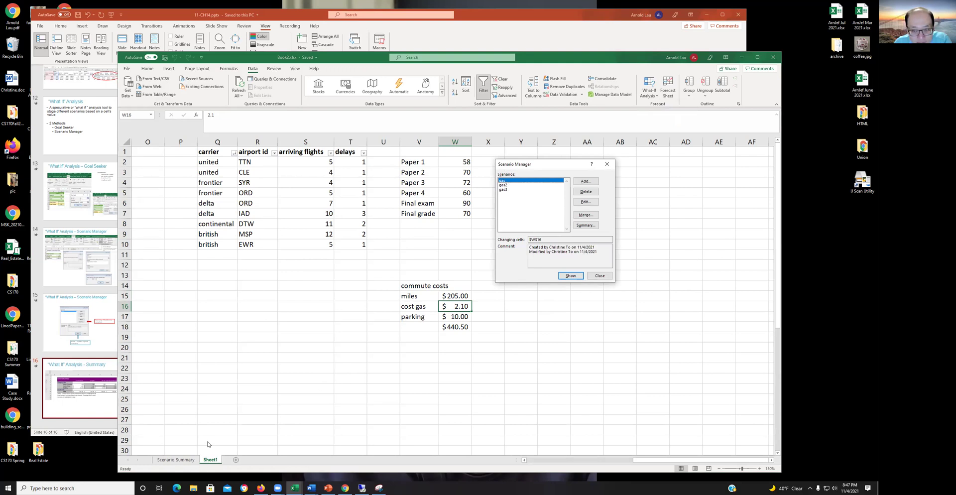
click(607, 164)
- Reopen the Scenario Summary sheet and compare the commute cost results of the gas2 and gas scenarios
click(181, 460)
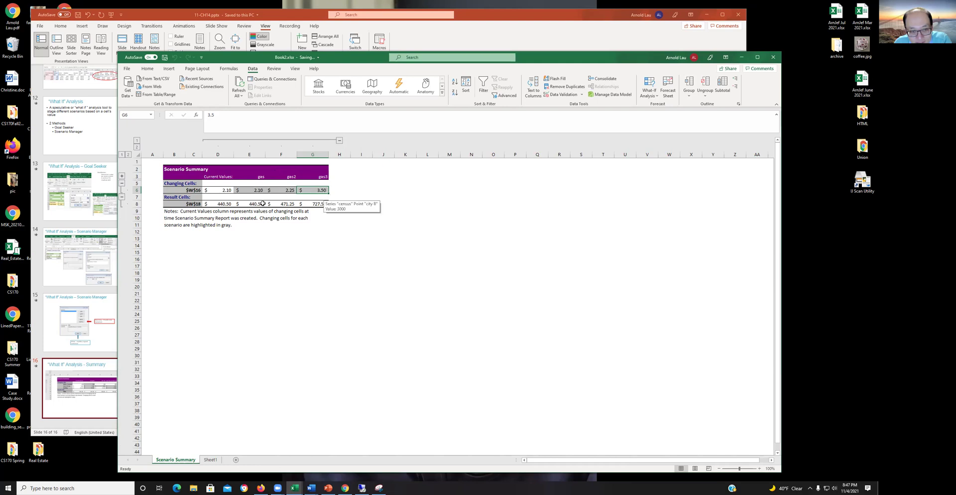
click(286, 204)
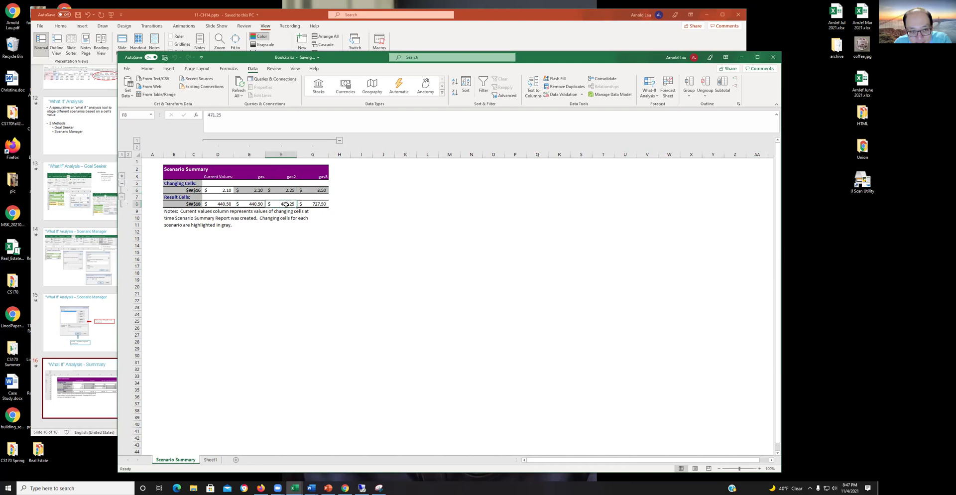
click(256, 203)
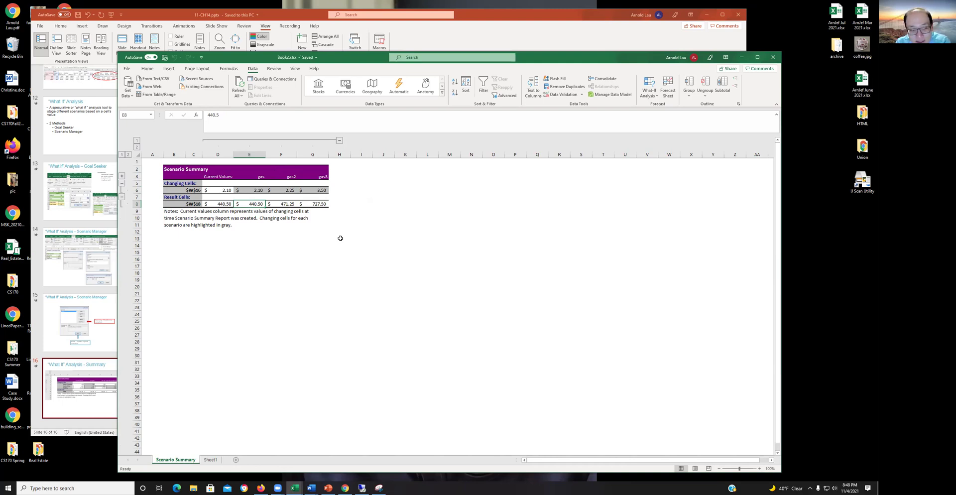
- Switch to the PowerPoint presentation and review the slide 16 summary example, including its Gas Tax and Parking scenario
click(94, 383)
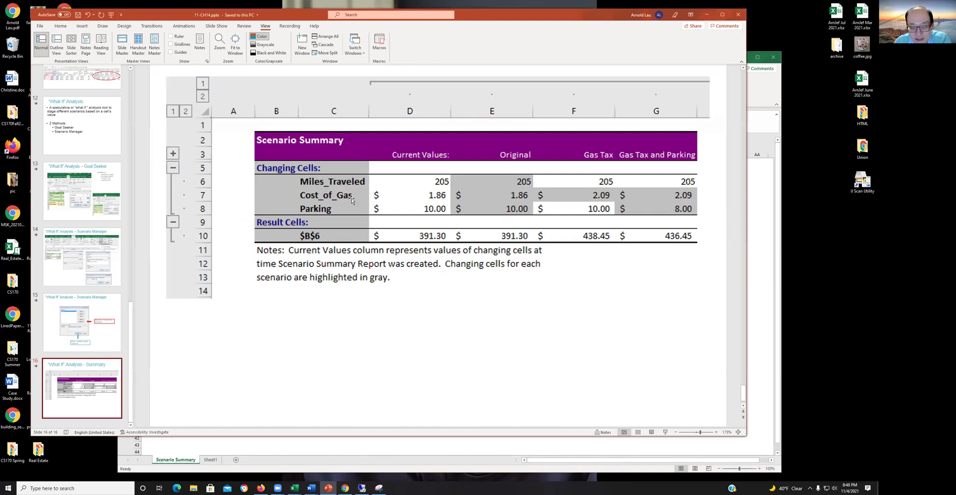
click(671, 207)
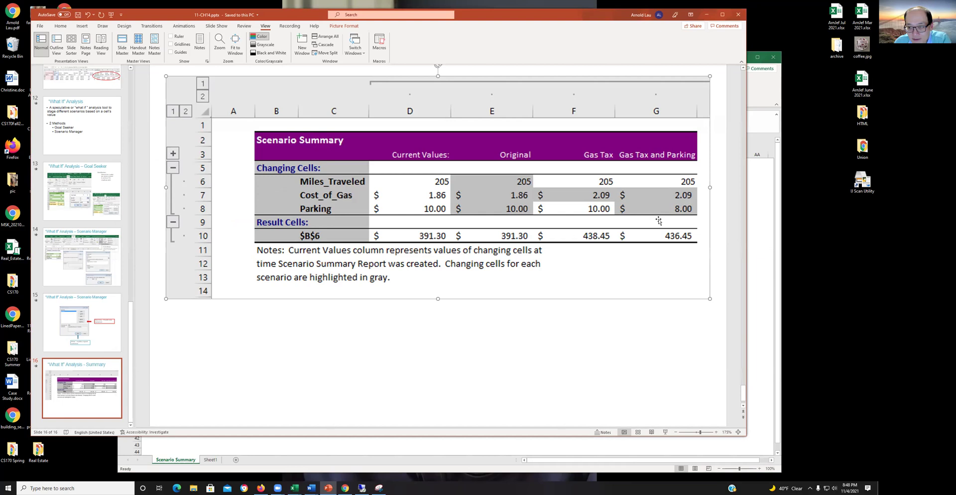
click(638, 353)
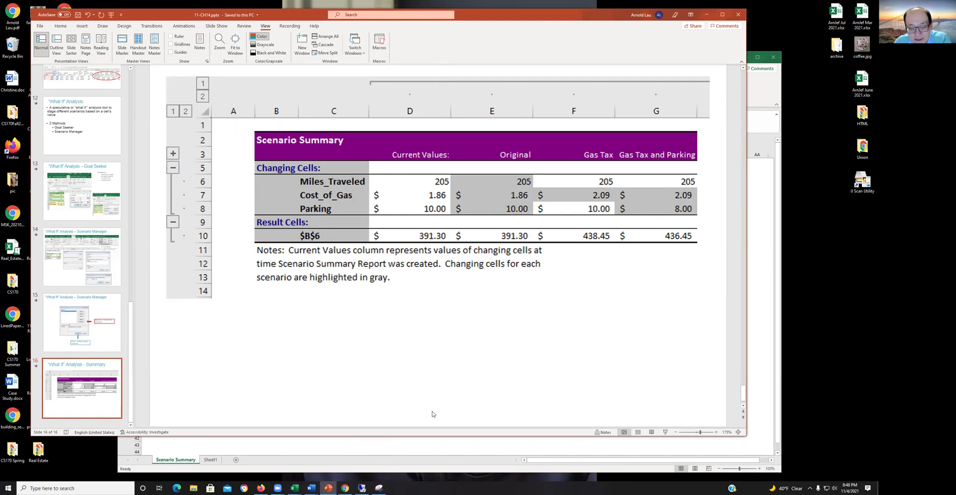
- Revisit Sheet1 in Excel and switch back to PowerPoint to show slide 12 on the two What If Analysis methods
click(397, 441)
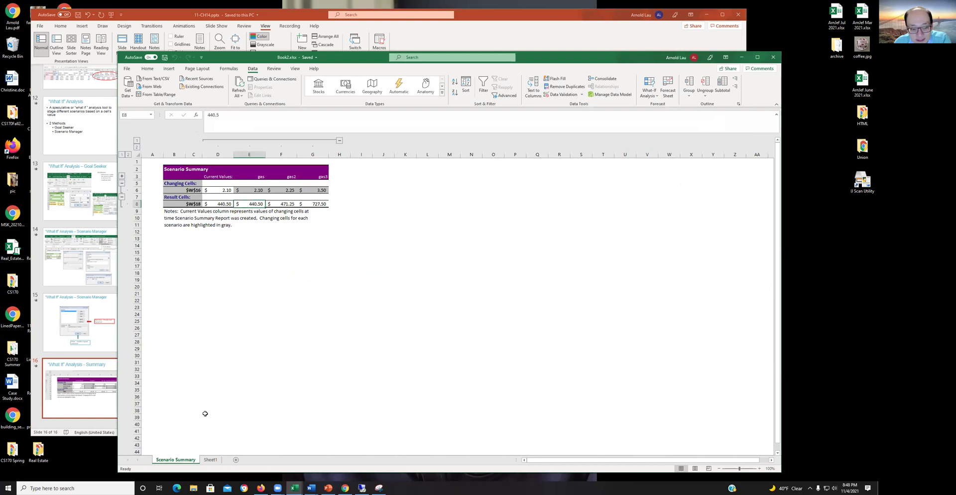
click(211, 460)
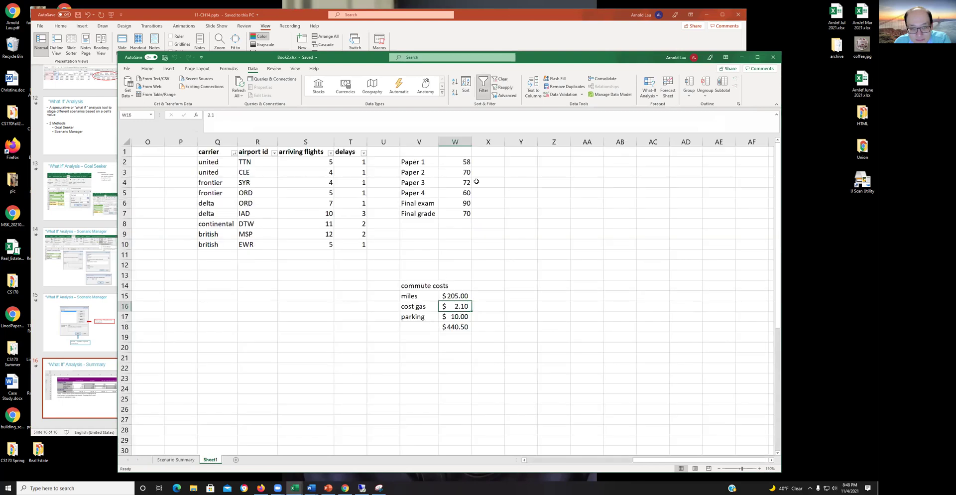
click(105, 187)
click(91, 137)
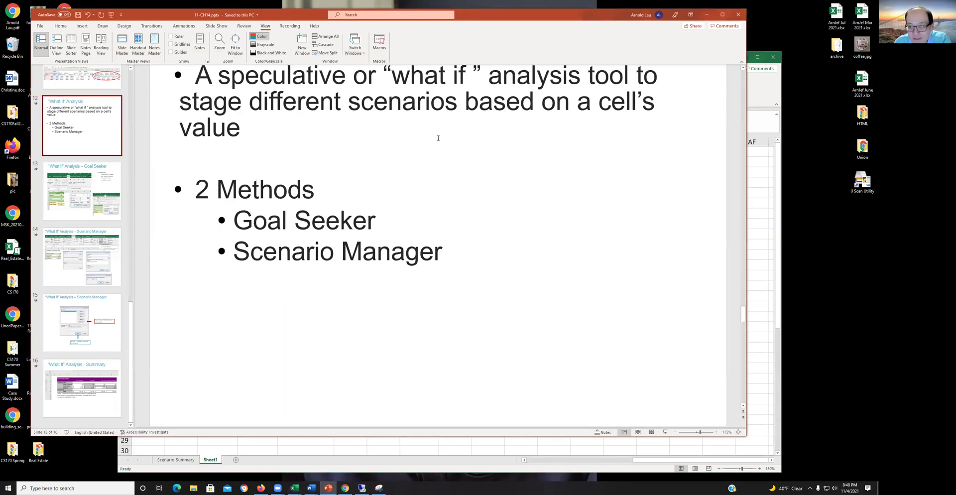